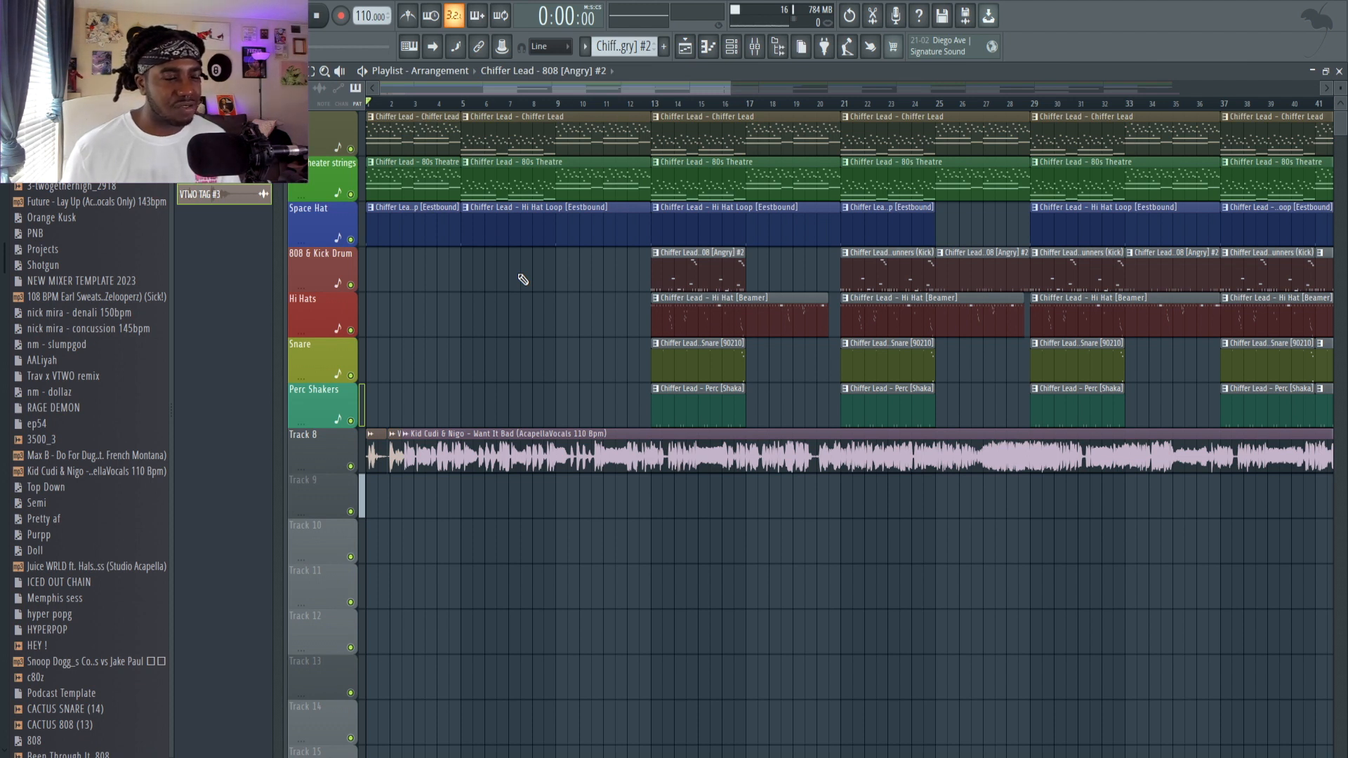
Open the Chiffer Lead pattern in the piano roll, examine its melody notes and clear the time selection
scroll(439, 127, "up", 2)
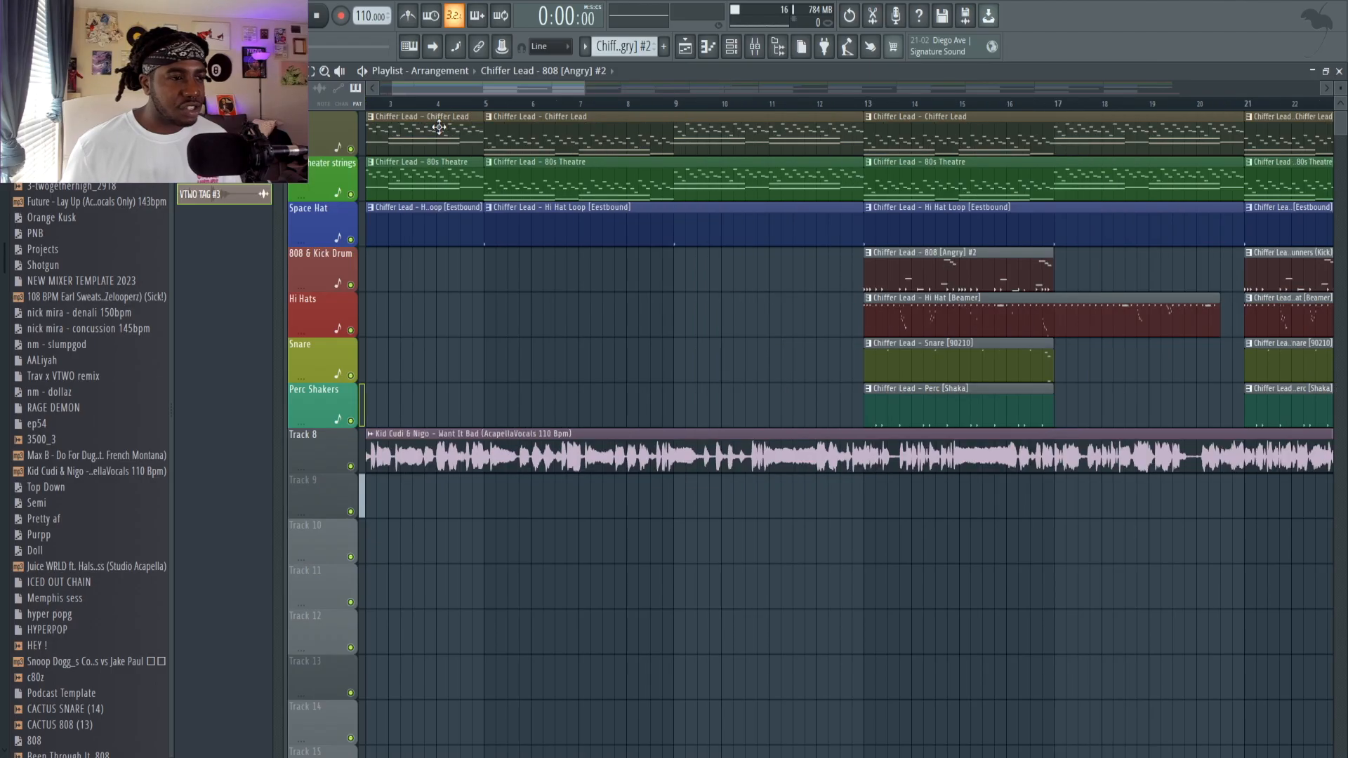
scroll(439, 127, "down", 3)
scroll(439, 133, "up", 2)
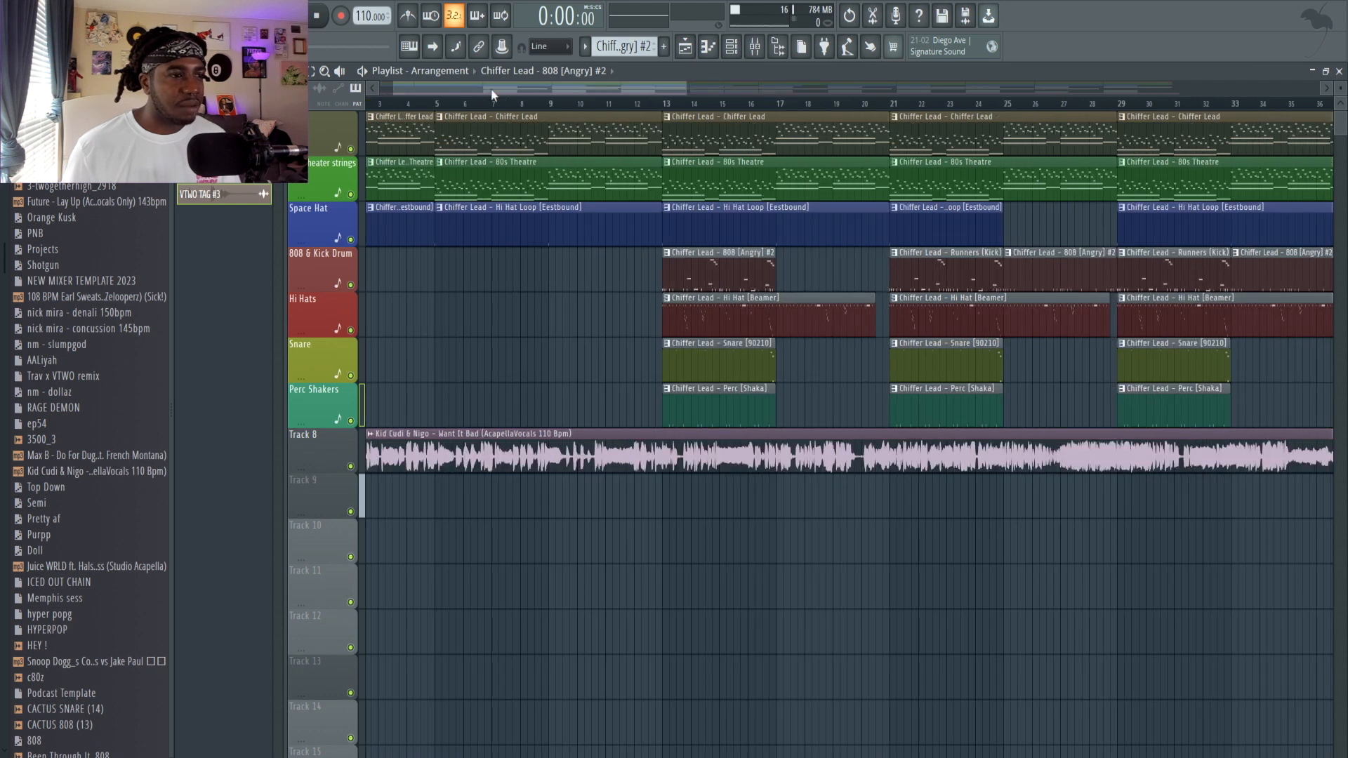
left_click_drag(491, 95, 476, 98)
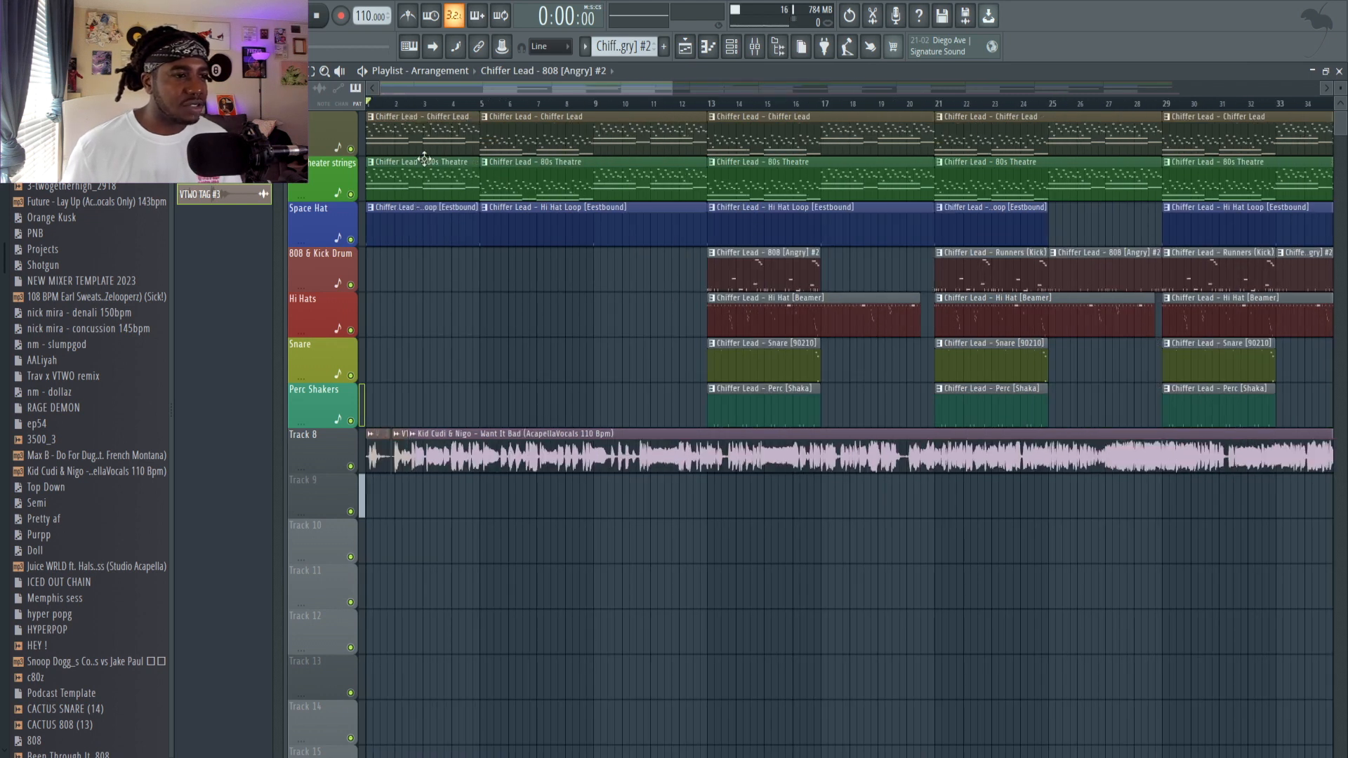
double_click(448, 139)
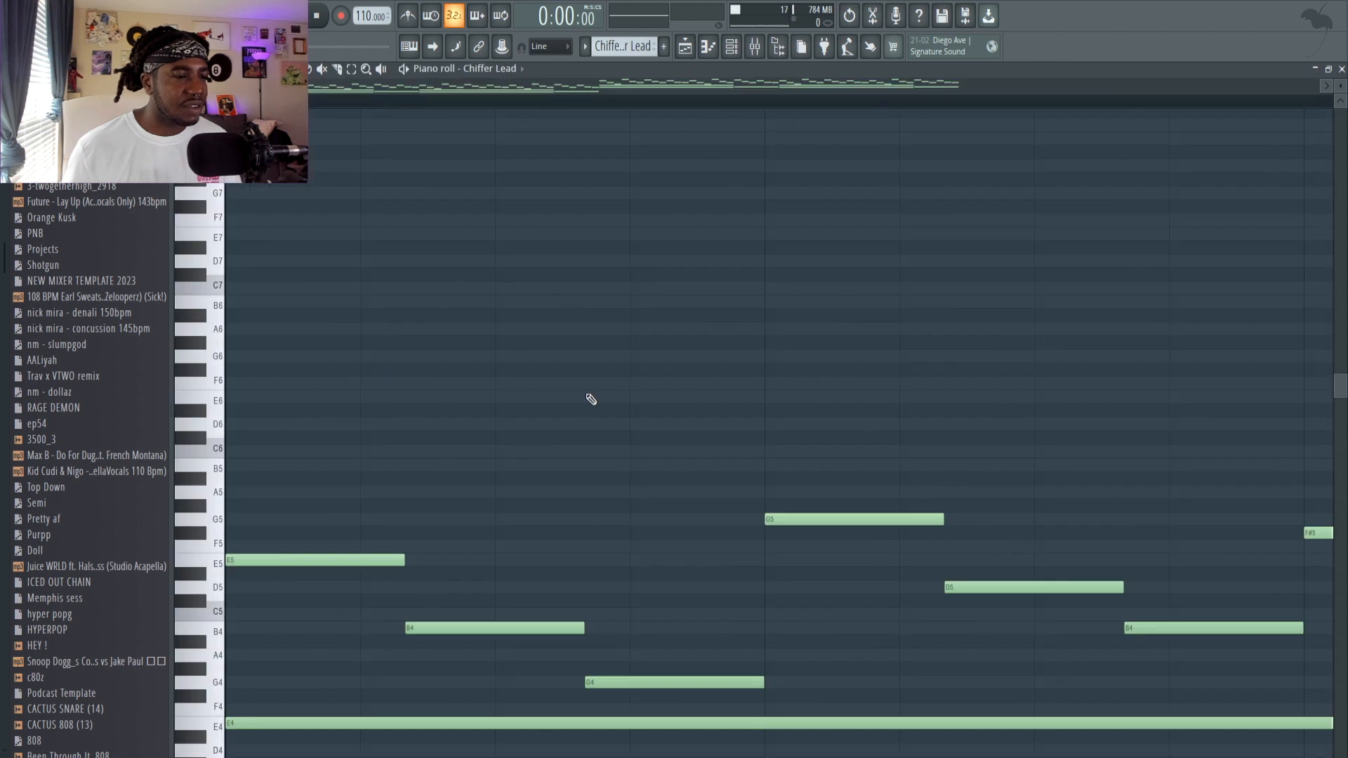
scroll(591, 400, "down", 4)
scroll(591, 400, "down", 3)
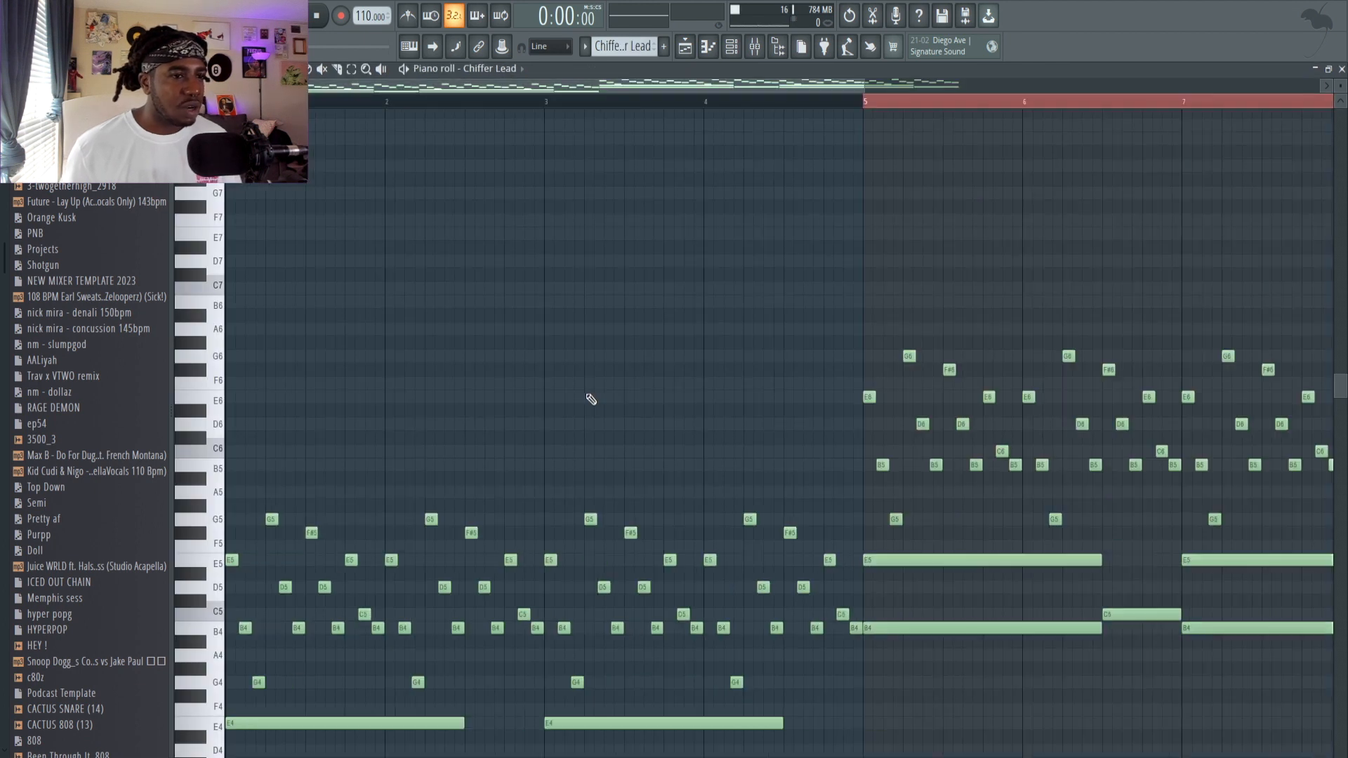
right_click(789, 103)
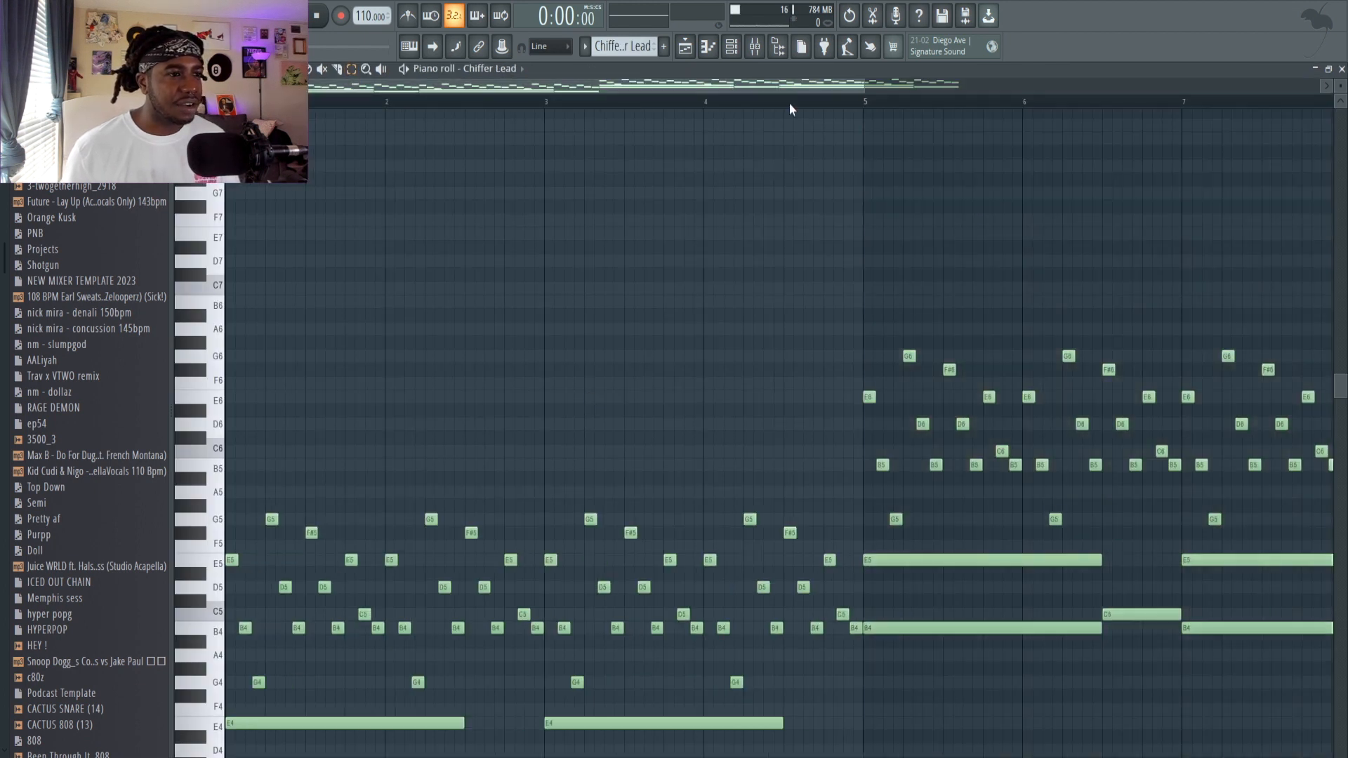
left_click(684, 48)
Clear the time selection in the 80s Theatre pattern's piano roll and examine its notes across both octaves
double_click(429, 161)
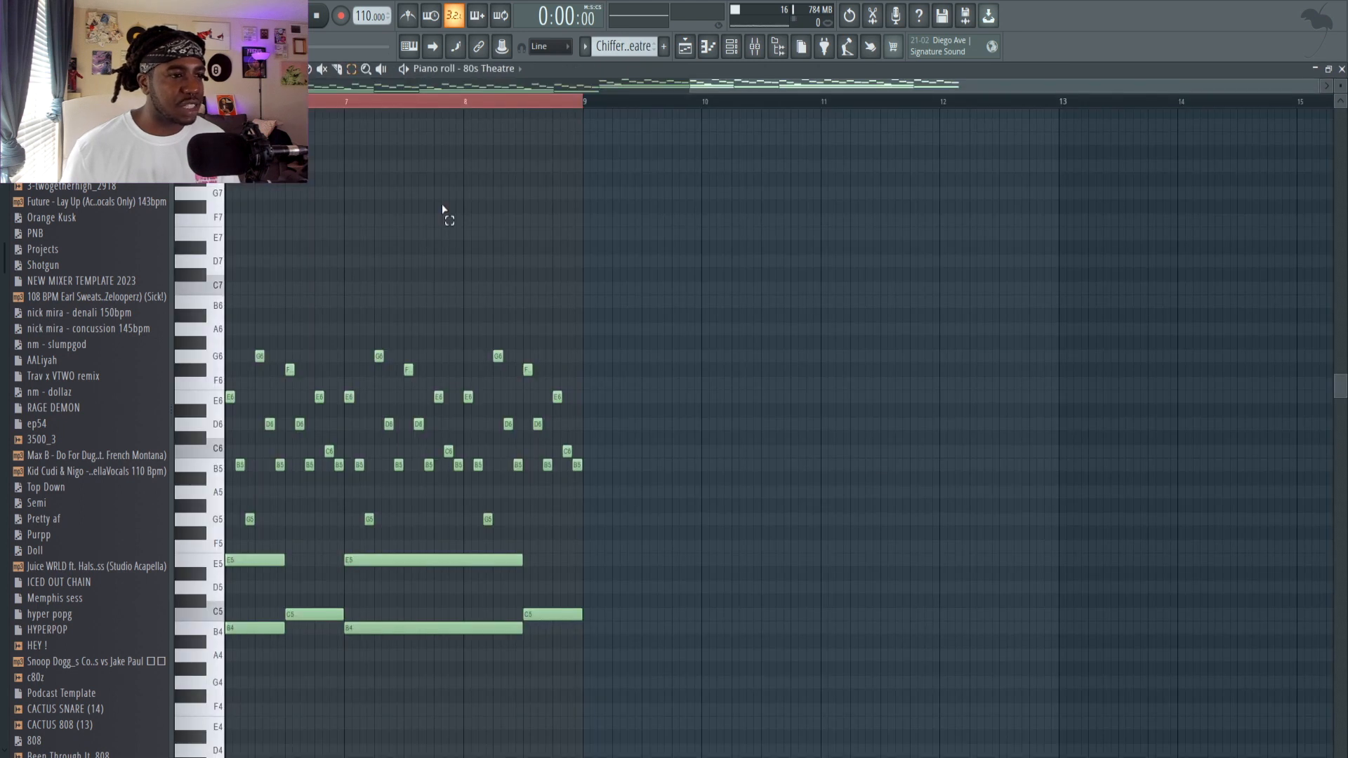
right_click(382, 102)
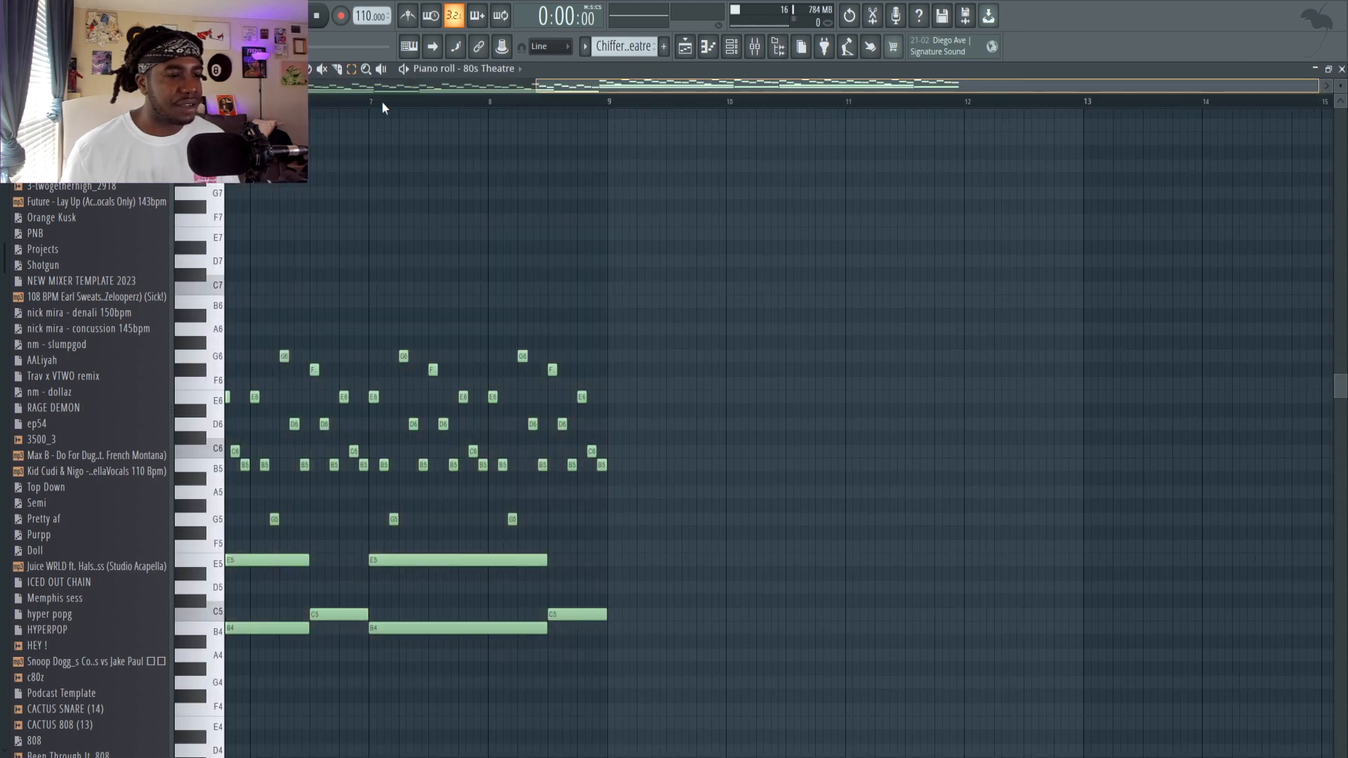
scroll(532, 283, "down", 3)
scroll(531, 284, "down", 3)
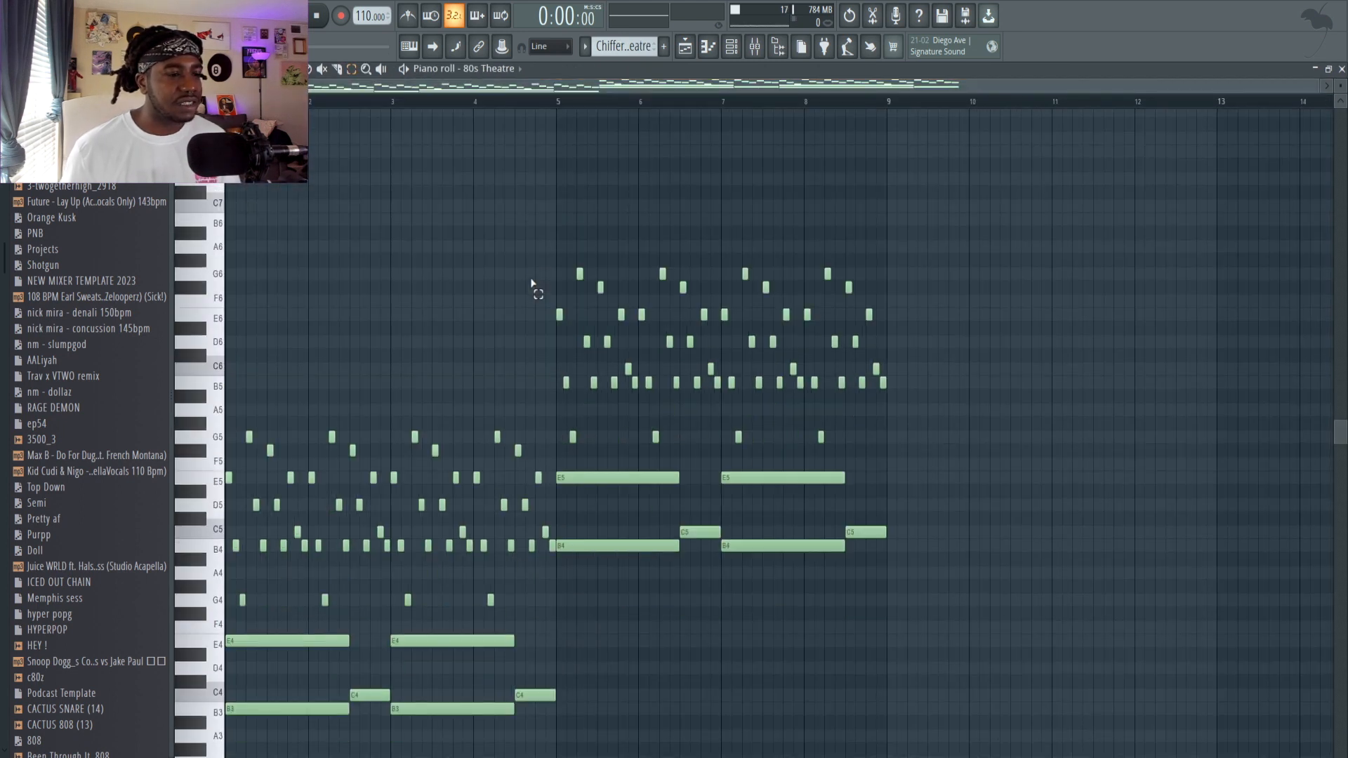
scroll(531, 283, "down", 10)
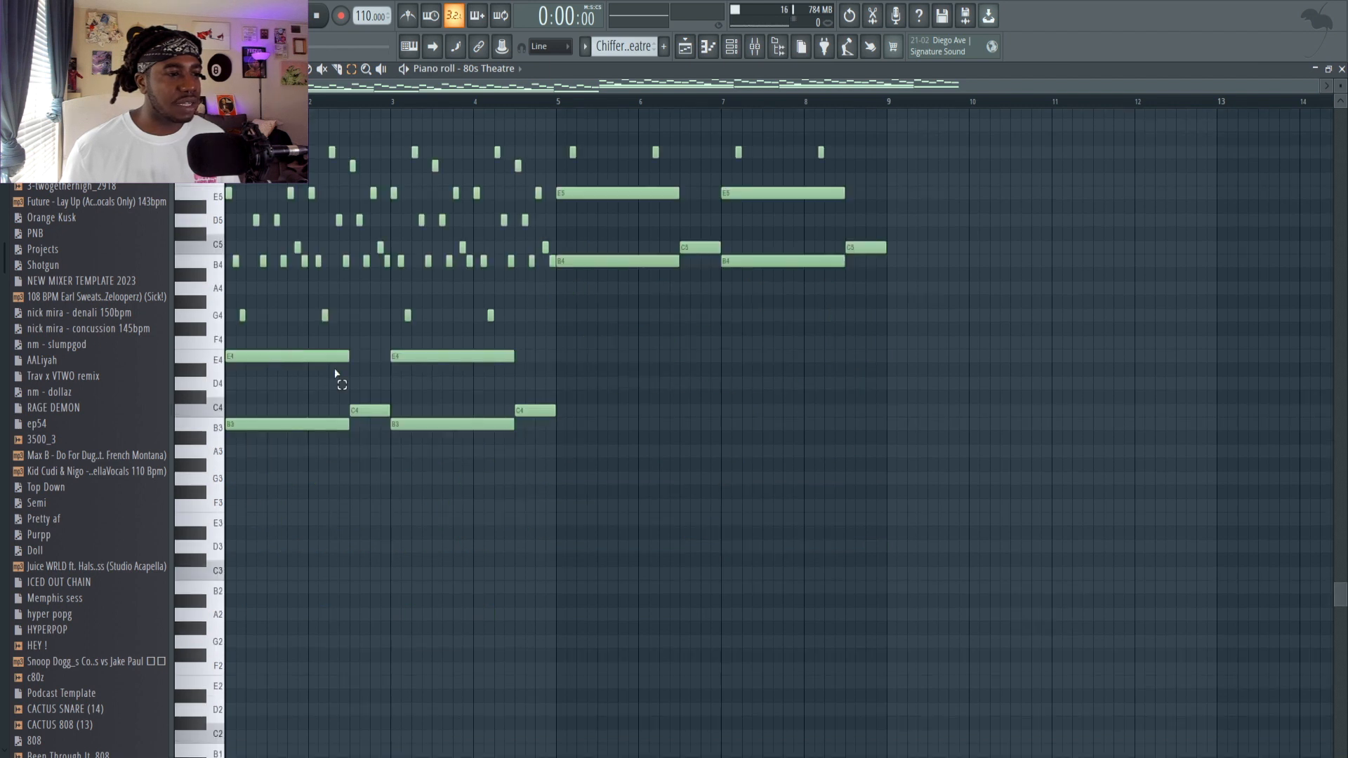
scroll(627, 204, "up", 3)
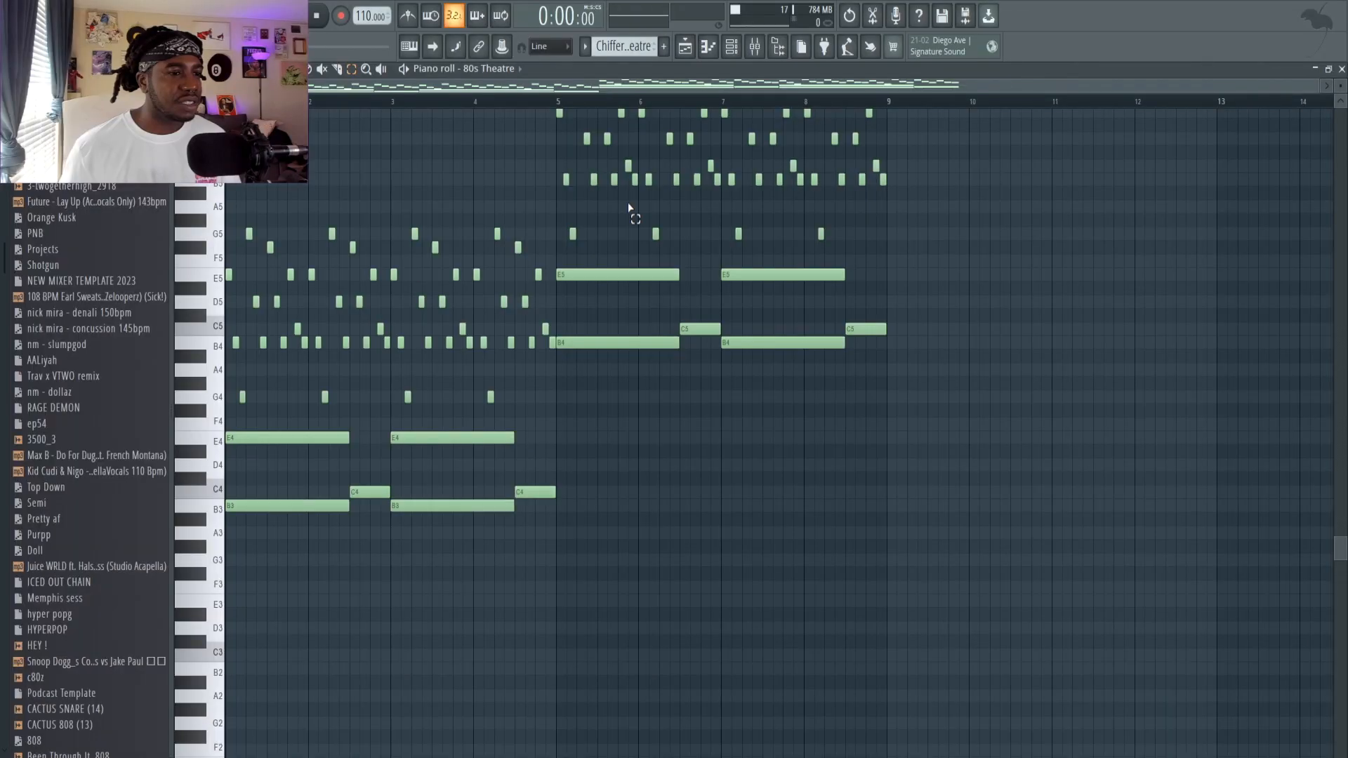
scroll(628, 207, "up", 13)
key("F5")
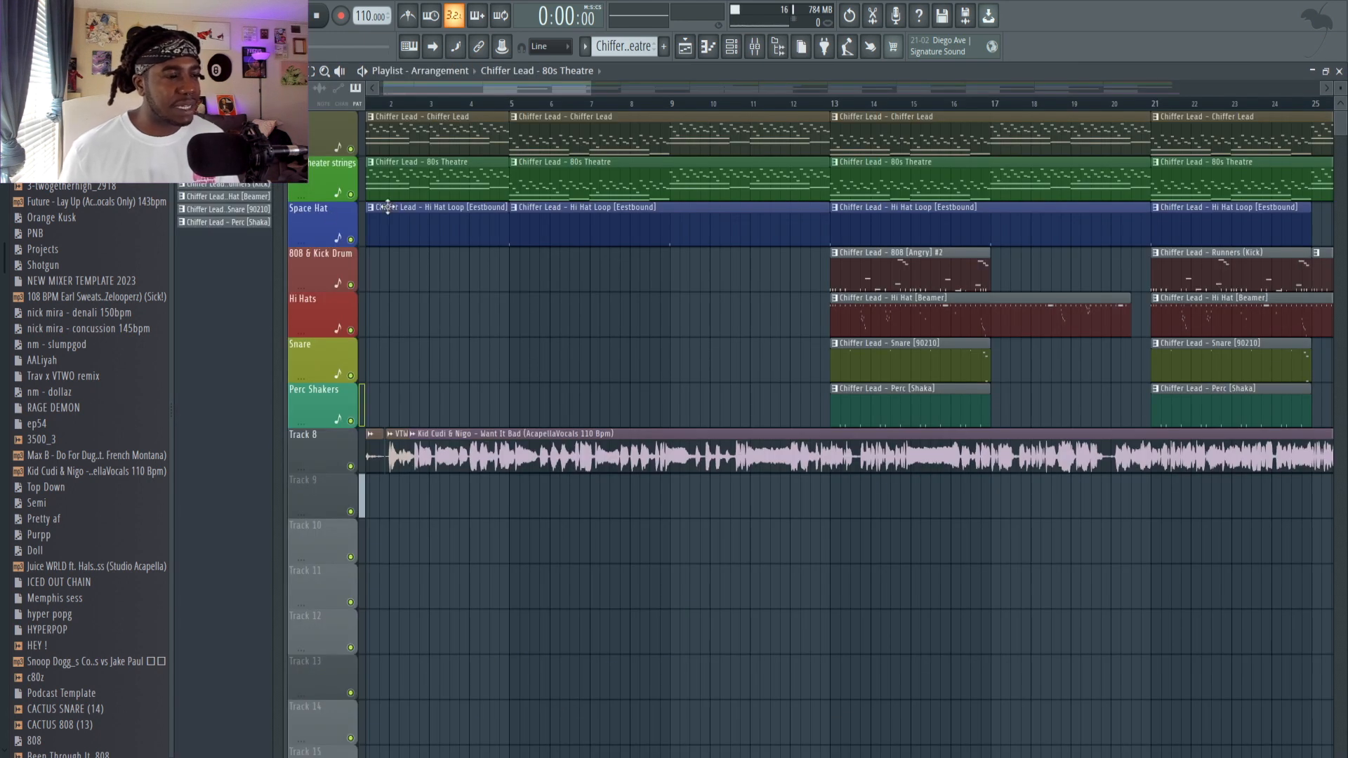
Open the Hi Hat Loop [Eestbound] pattern in the piano roll, clear its time selection and check its note placement
double_click(387, 207)
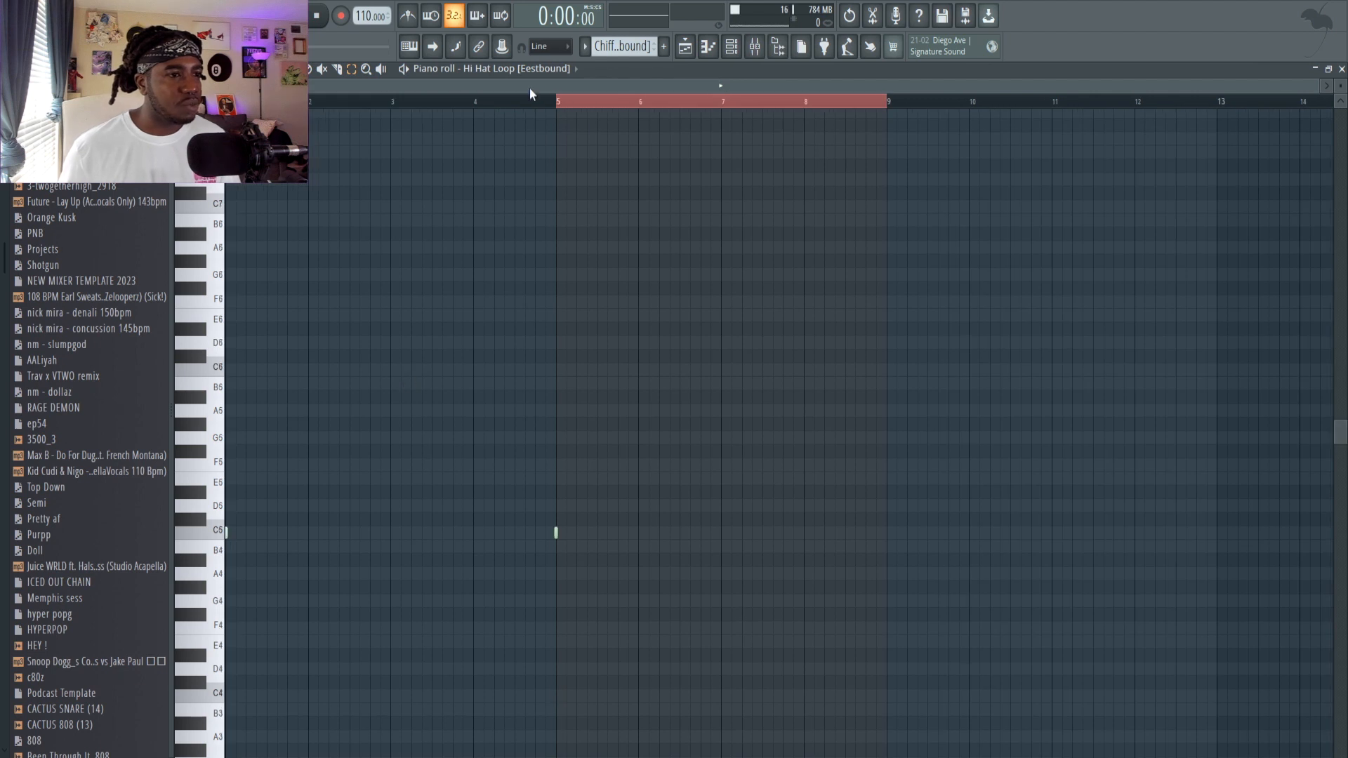
left_click(529, 88)
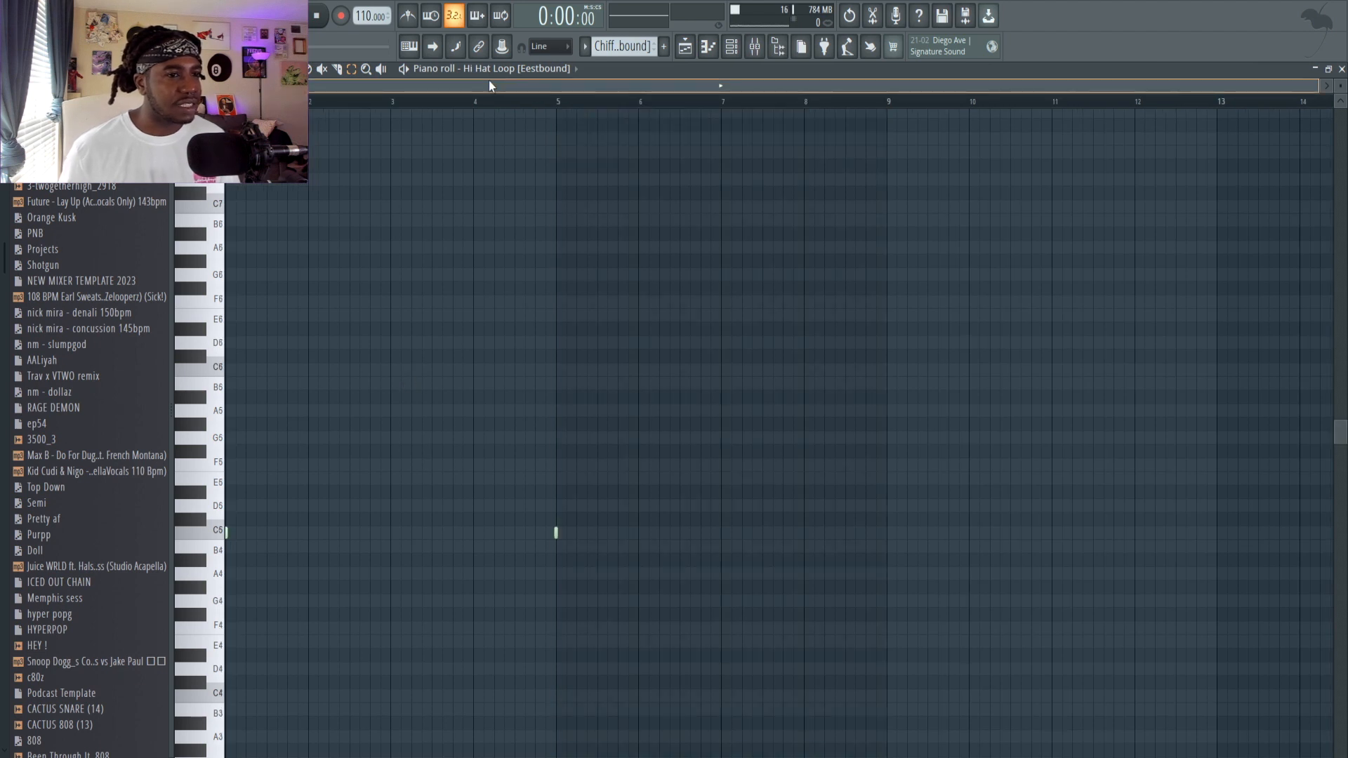
left_click(686, 47)
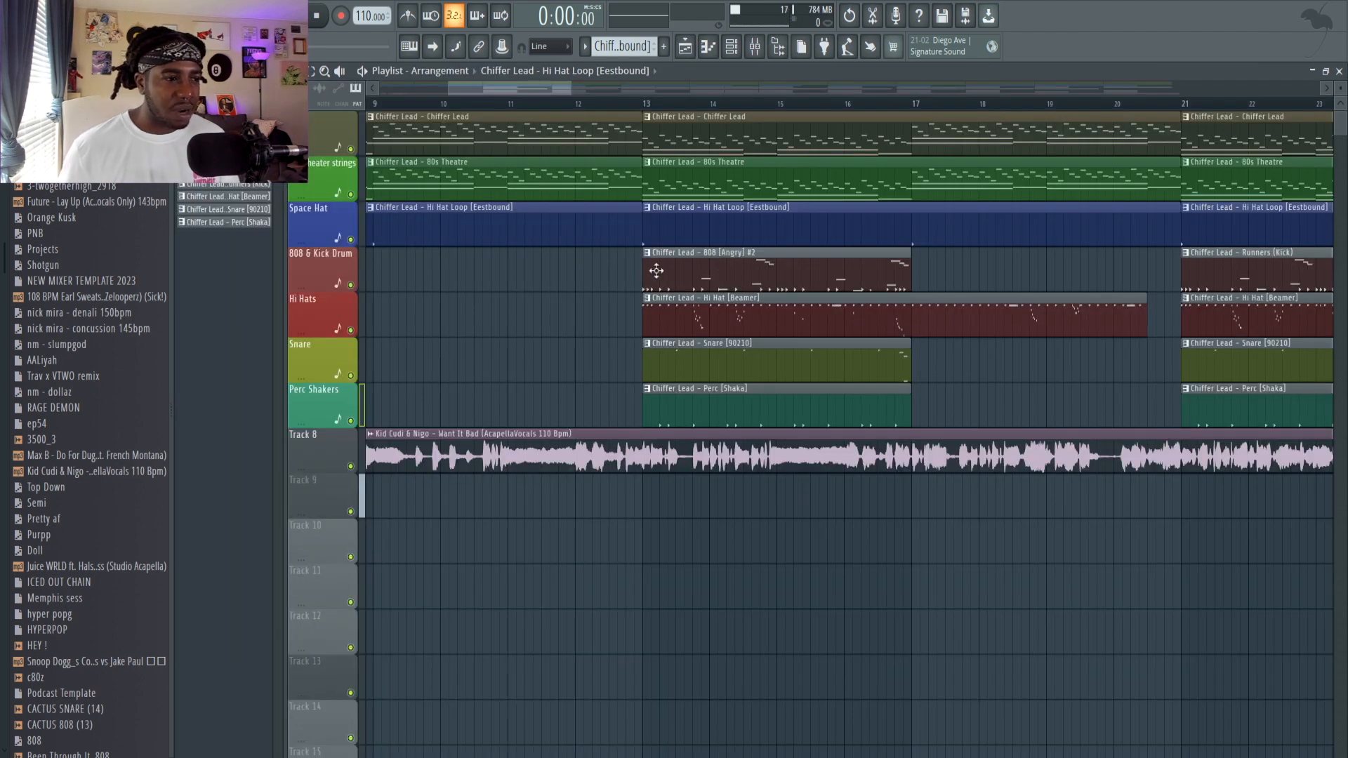
Inspect the Runners (Kick) pattern of the 808 & Kick Drum clip at bar 13 in the piano roll
scroll(328, 261, "down", 3)
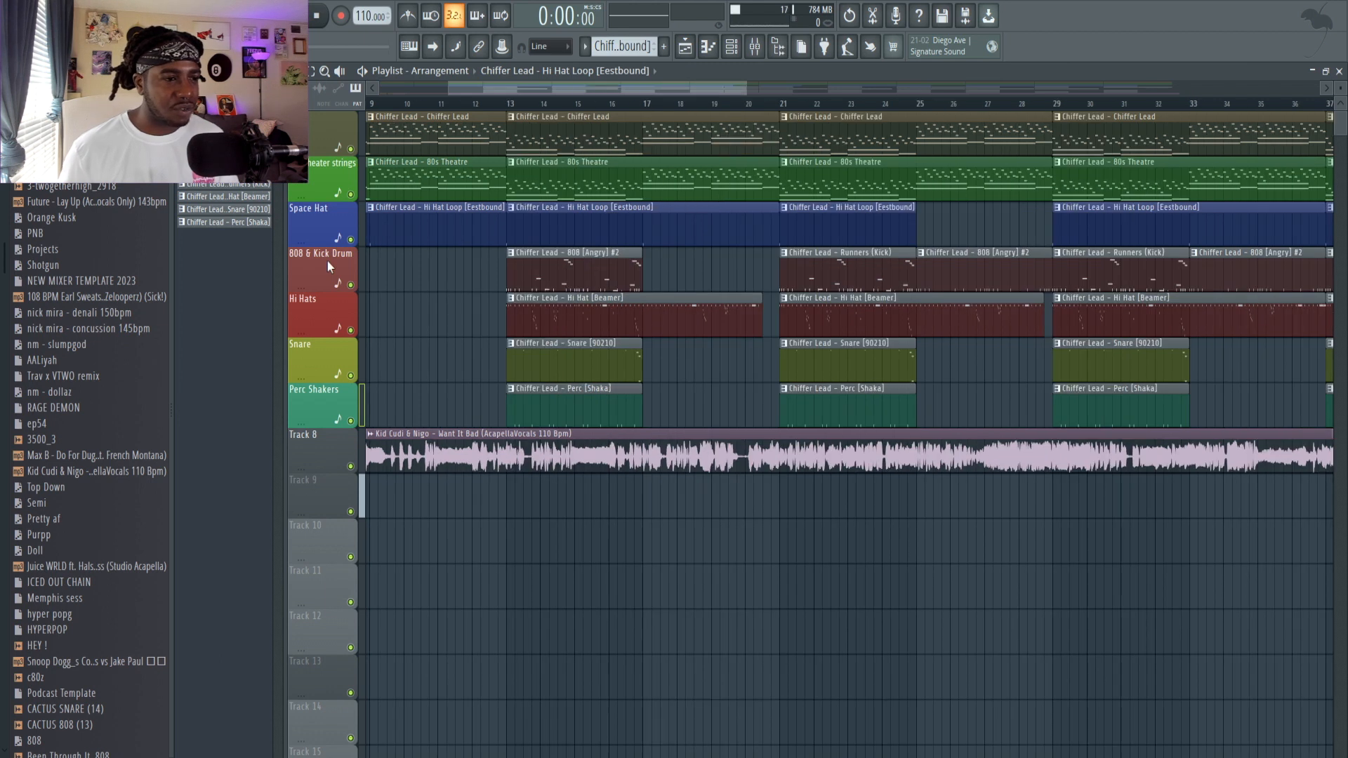
scroll(327, 261, "down", 2)
left_click(503, 253)
scroll(503, 253, "up", 4)
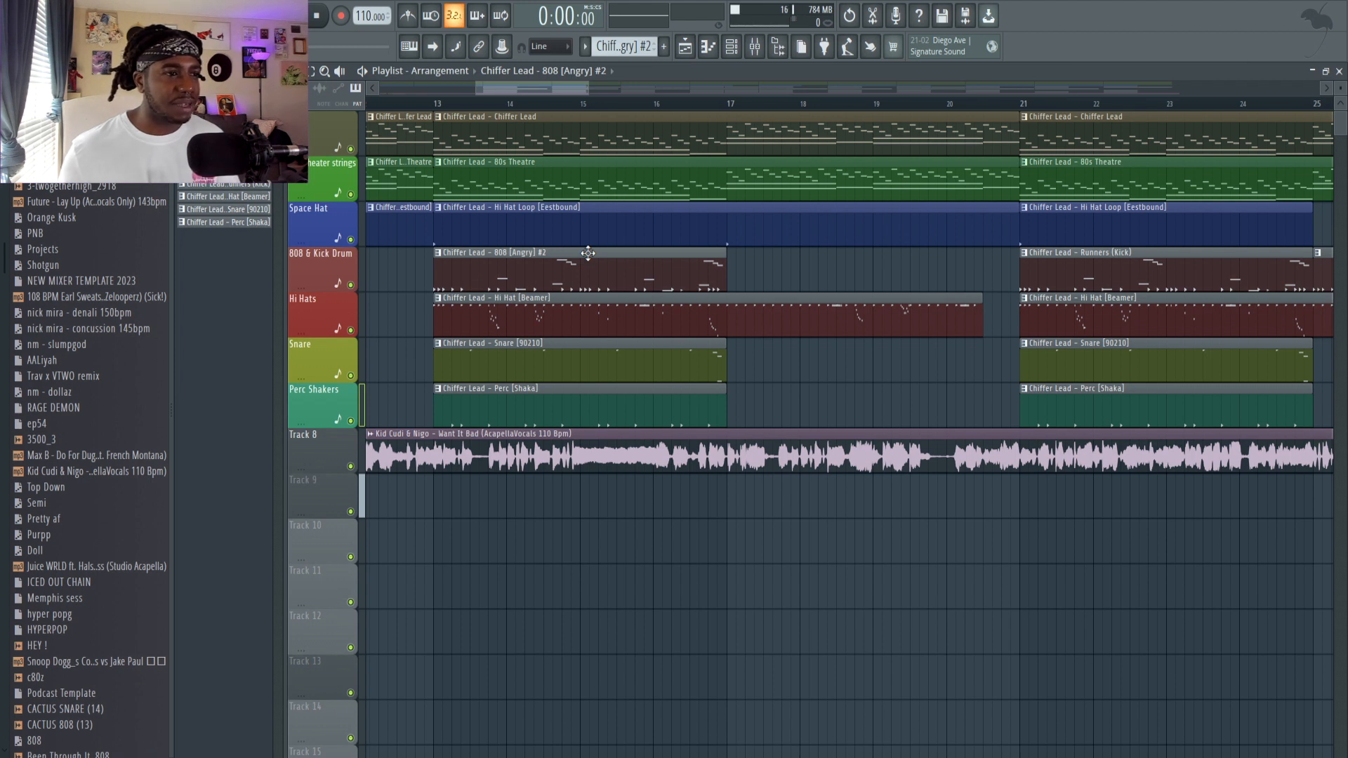
double_click(587, 253)
left_click_drag(562, 86, 292, 86)
left_click(684, 48)
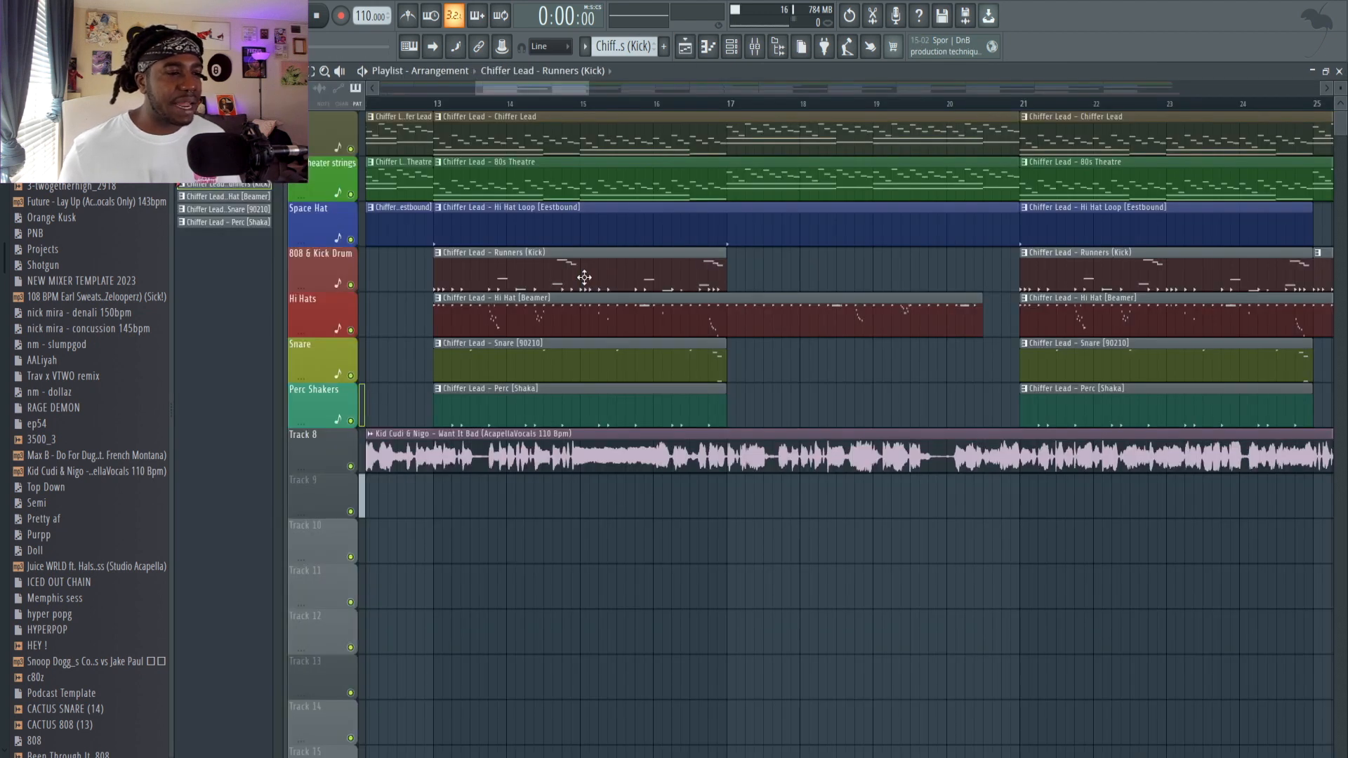
Open the 808 [Angry] pattern in the piano roll and examine its bass notes and high slide notes
double_click(454, 276)
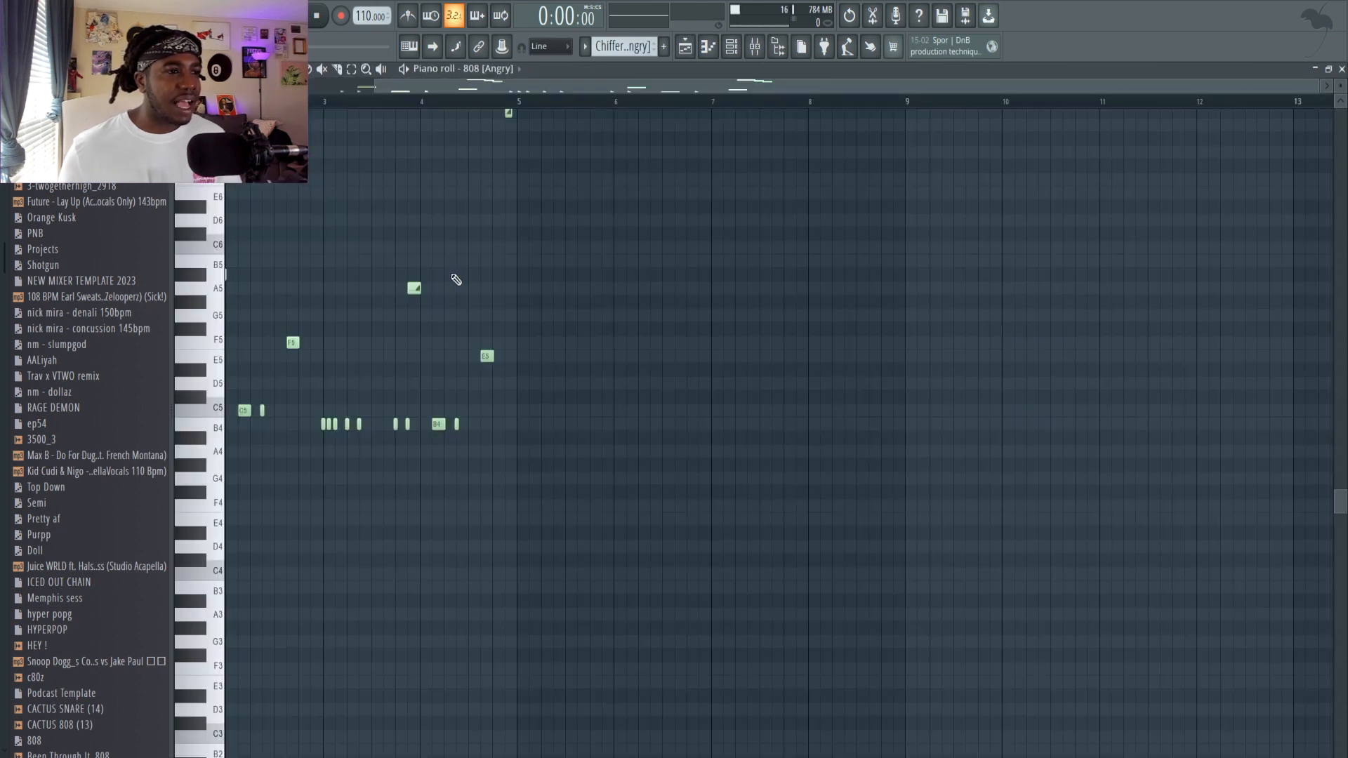
left_click_drag(393, 89, 327, 91)
scroll(499, 208, "up", 5)
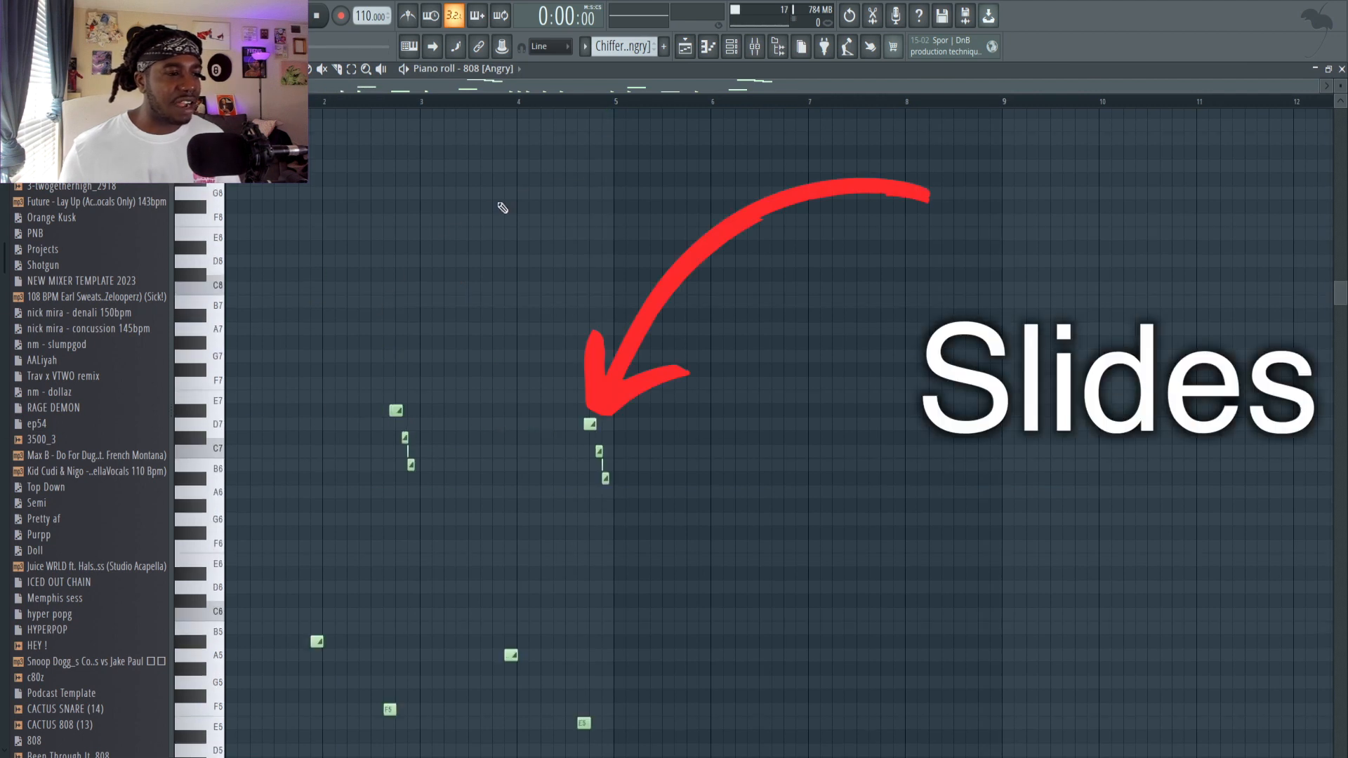
scroll(349, 407, "down", 4)
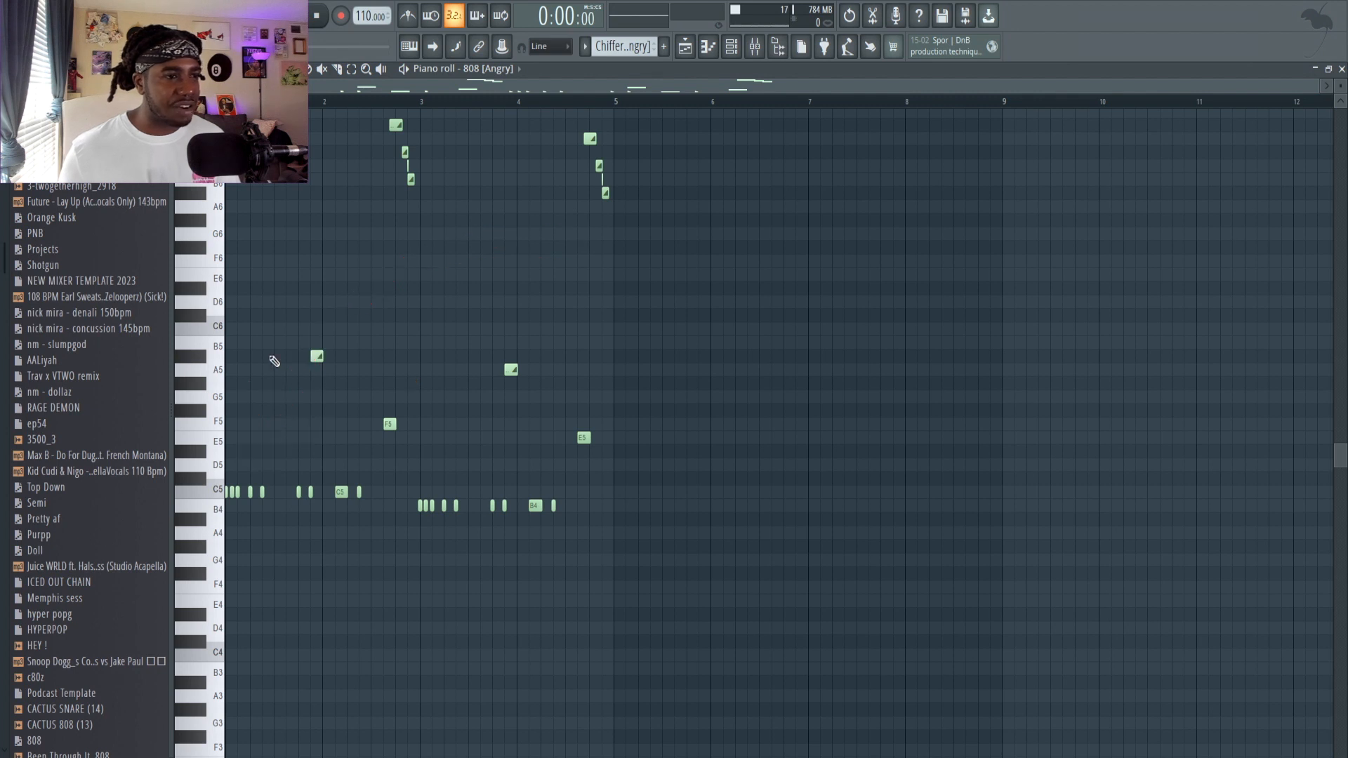
scroll(393, 323, "up", 3)
Open the 808 [Angry] #2 channel's piano roll and examine its row of C5 hits
left_click(731, 46)
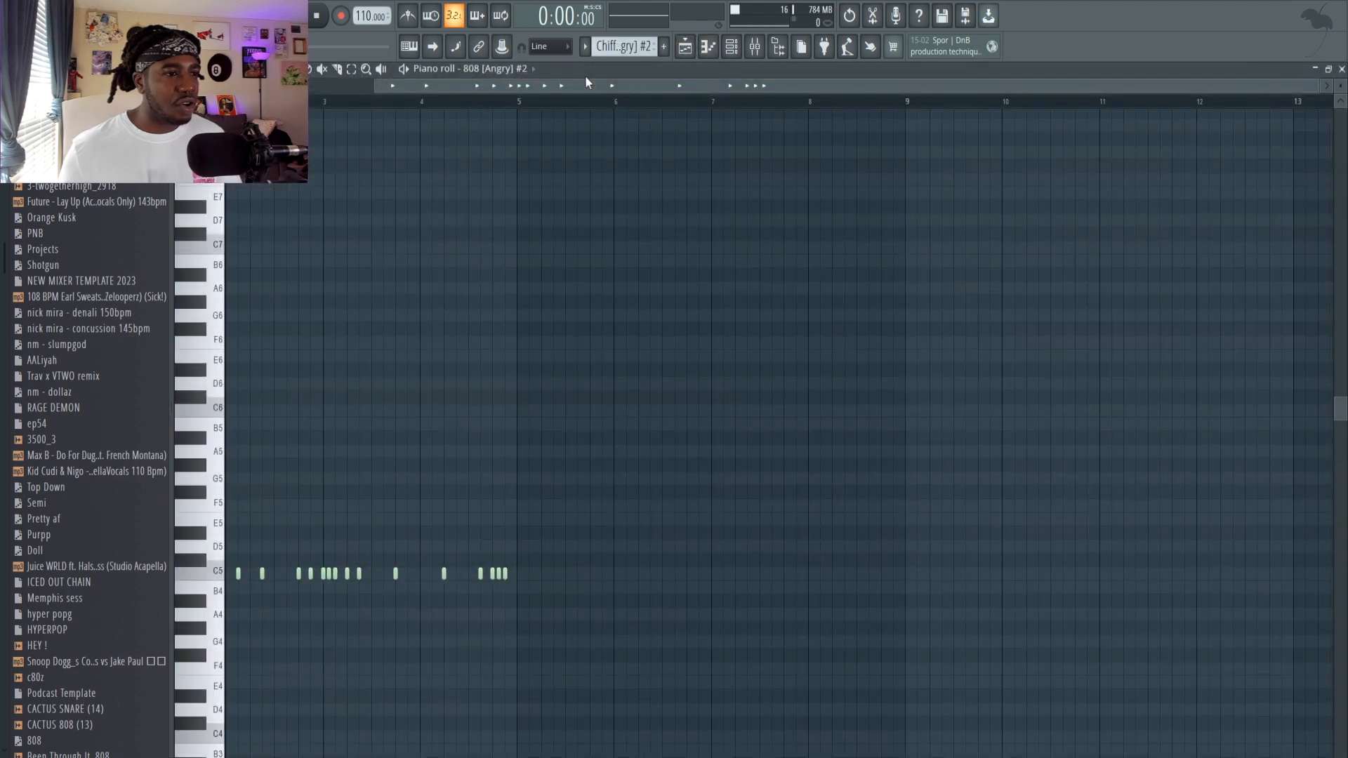
left_click_drag(586, 82, 450, 105)
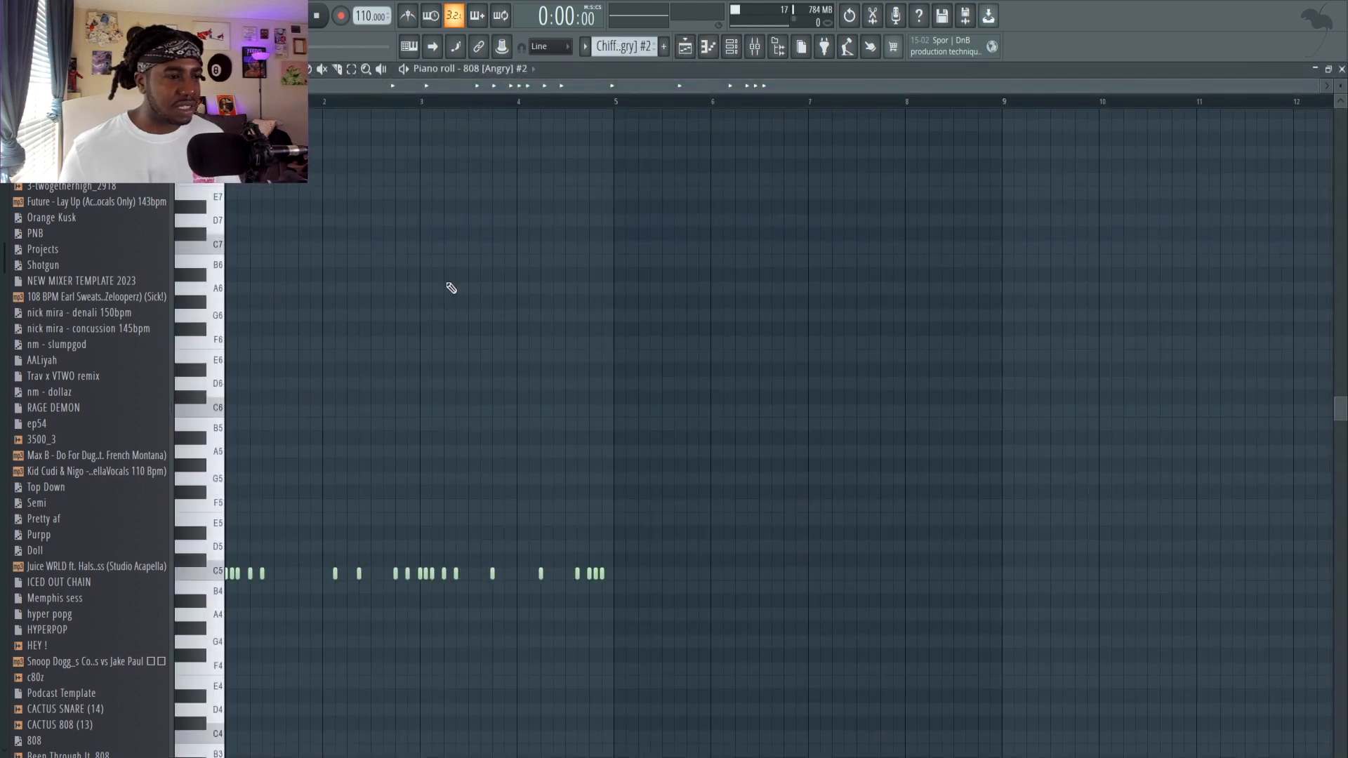
scroll(423, 382, "down", 2)
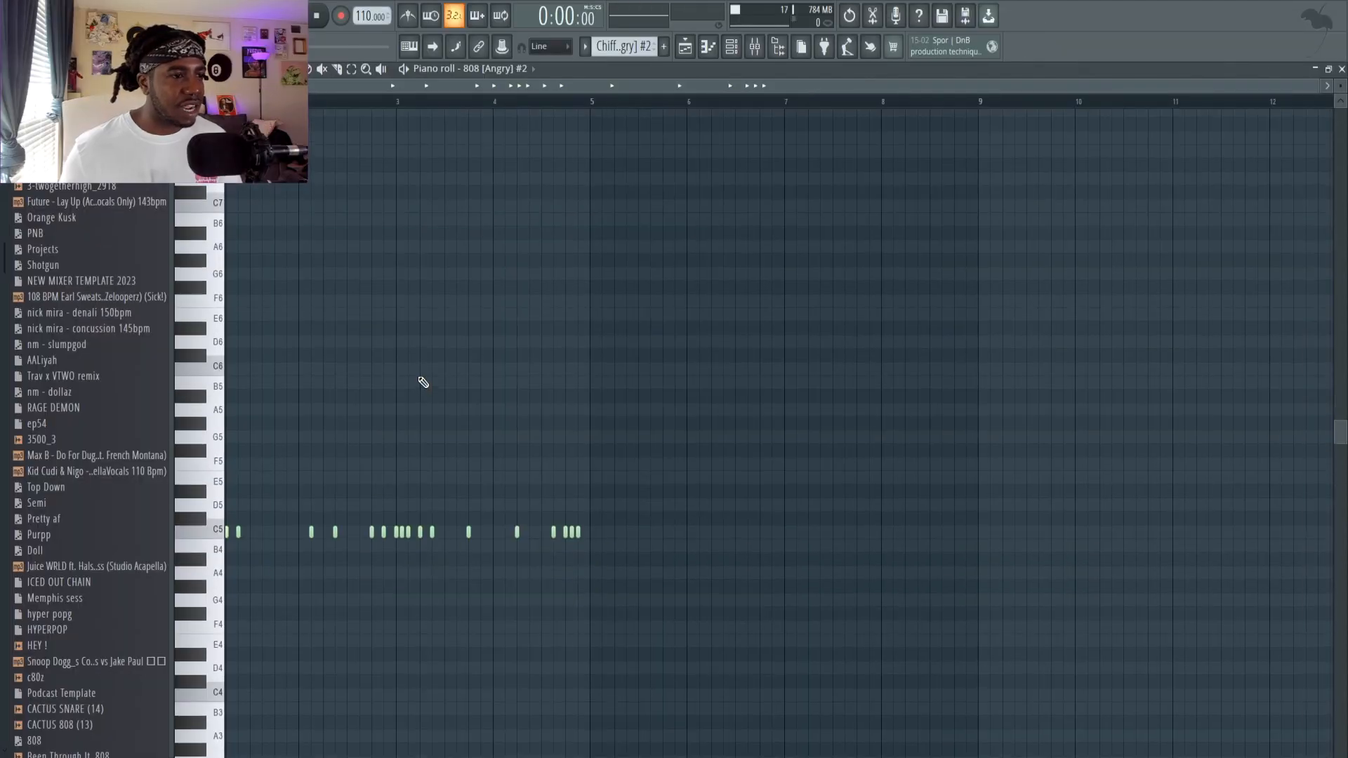
scroll(423, 382, "up", 5)
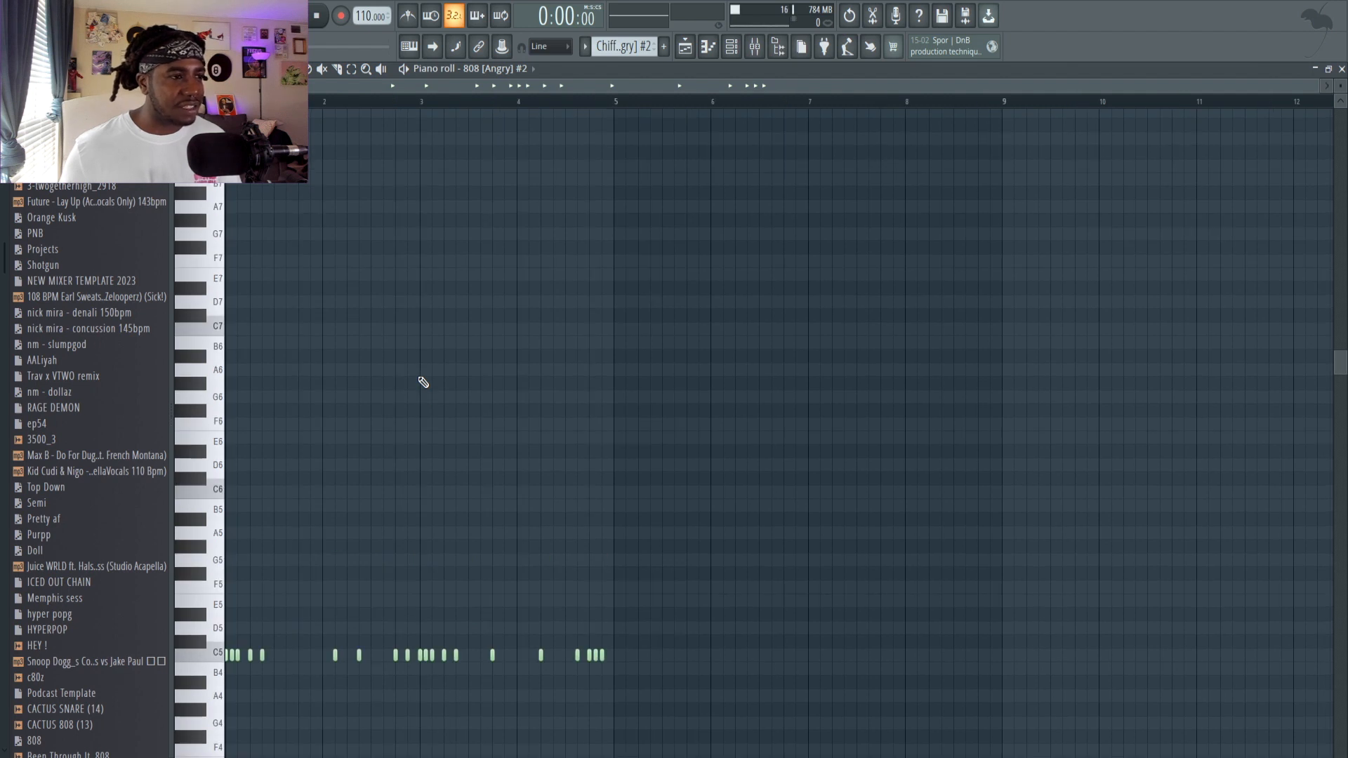
scroll(418, 384, "down", 5)
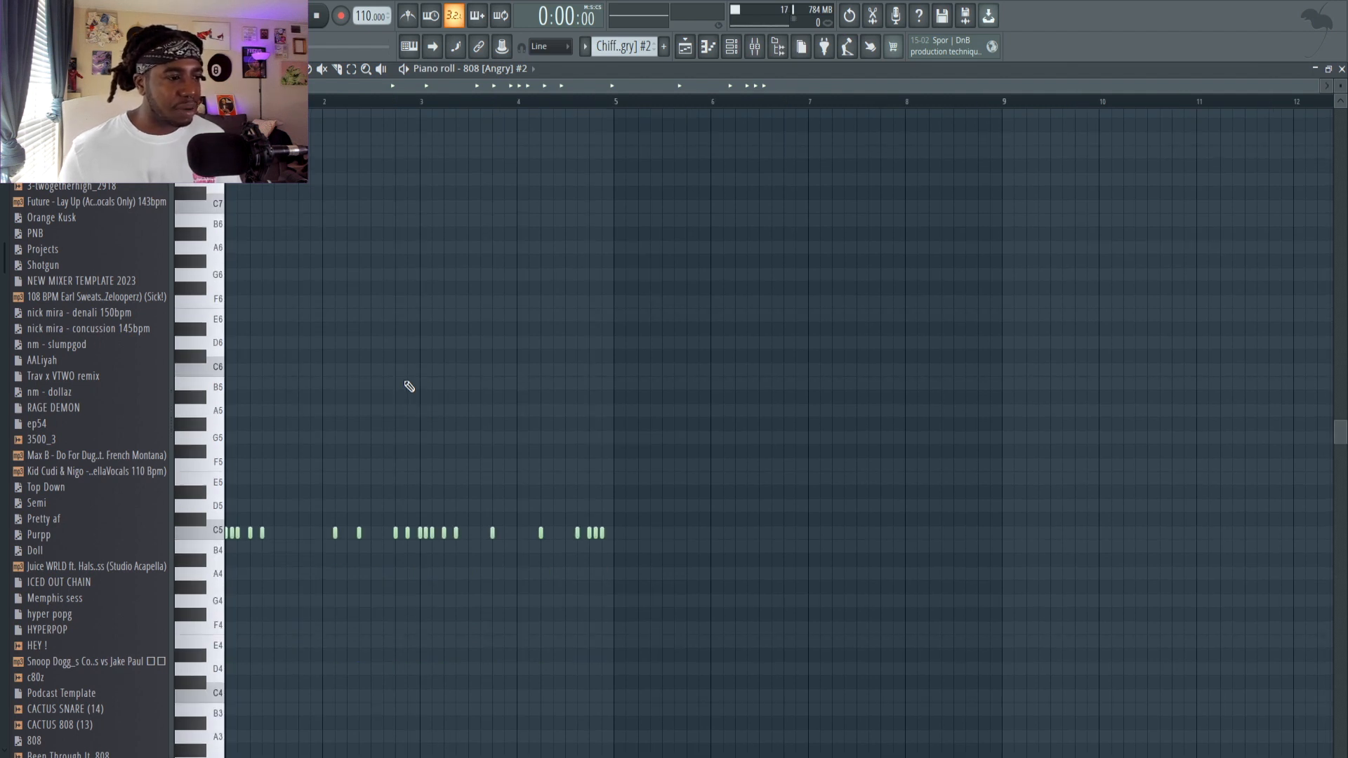
left_click(686, 51)
Open the Hi Hat [Beamer] pattern in the piano roll and examine its rolls and pitched notes
scroll(531, 318, "up", 2)
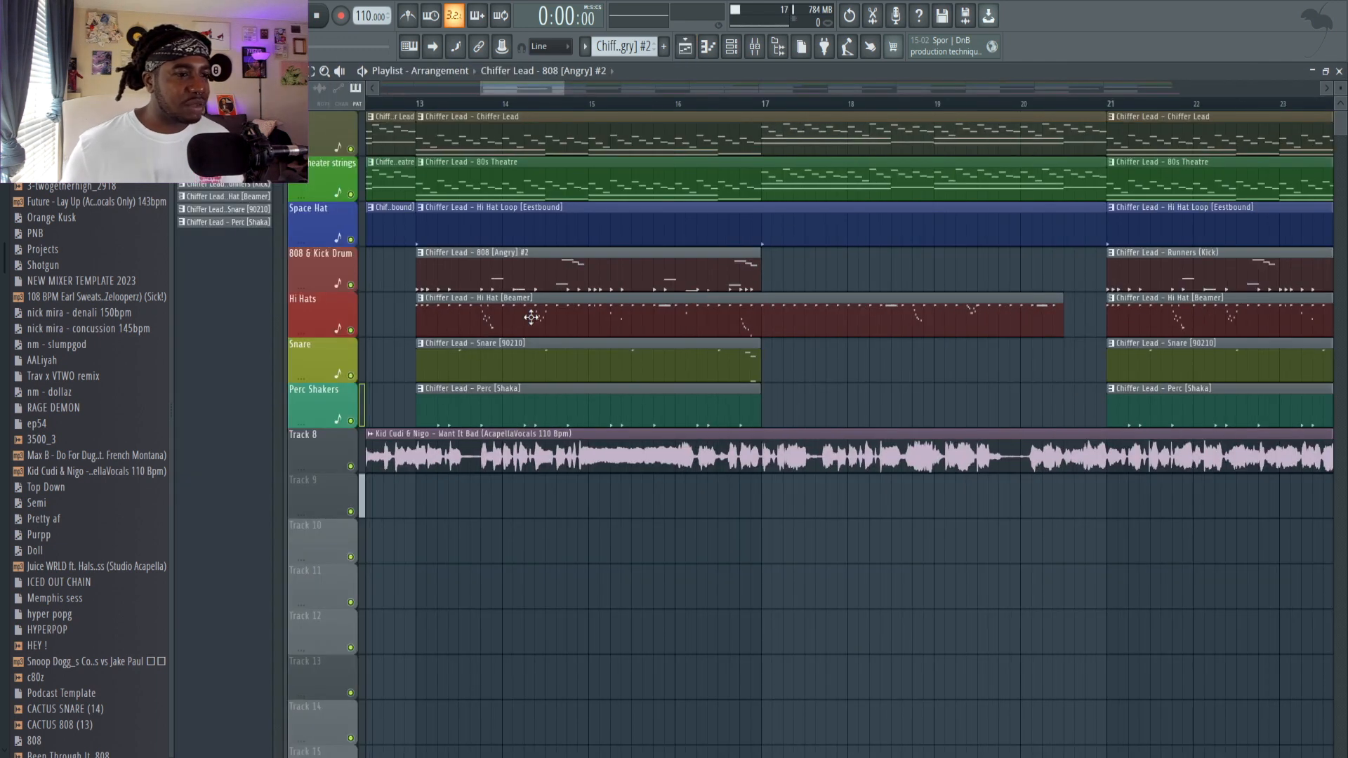
double_click(531, 318)
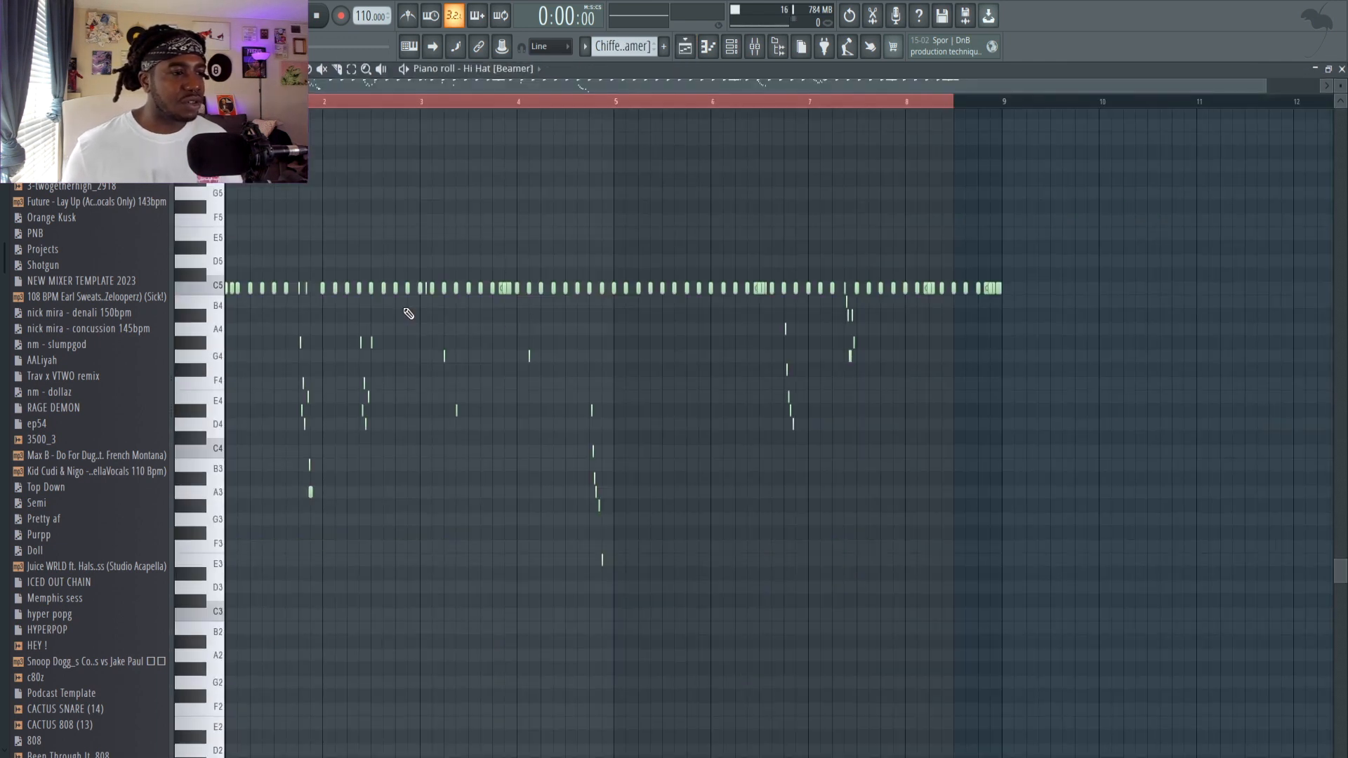
scroll(514, 408, "up", 2)
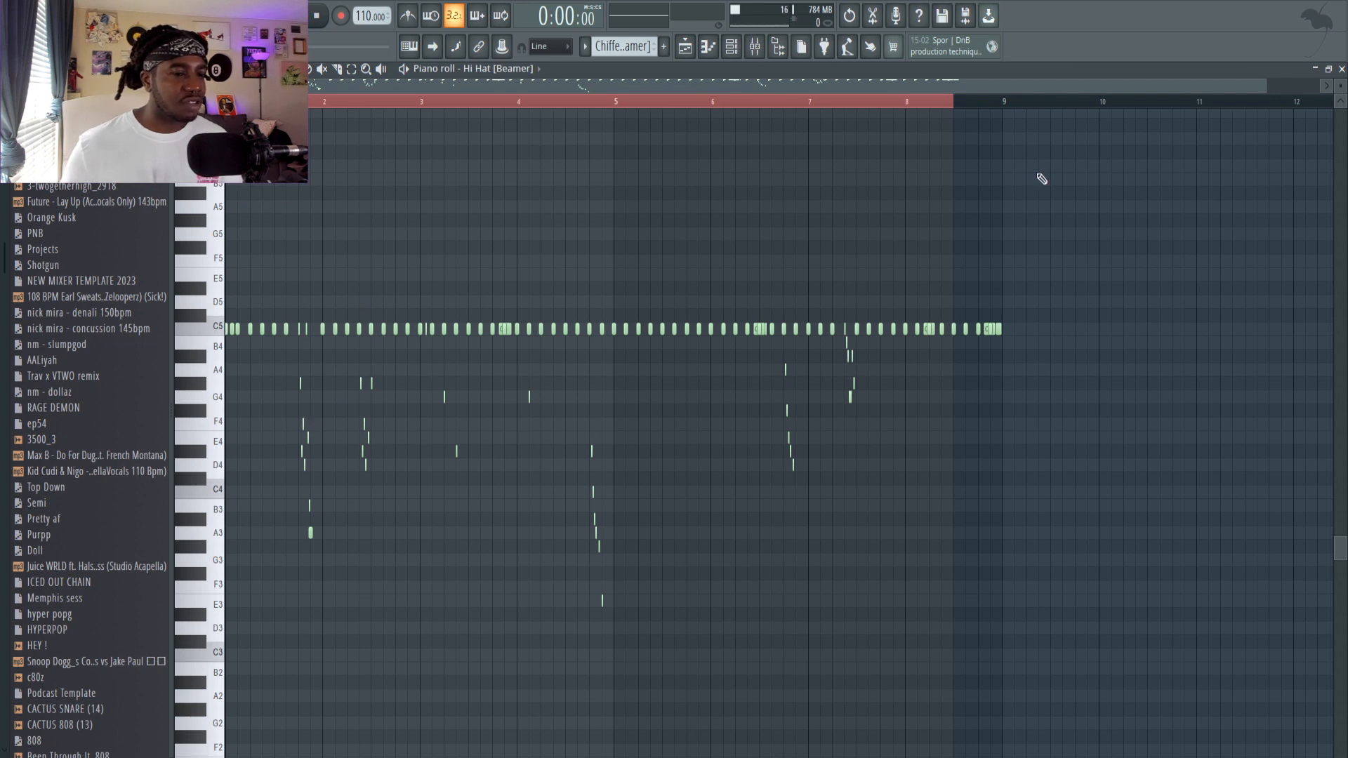
left_click(685, 46)
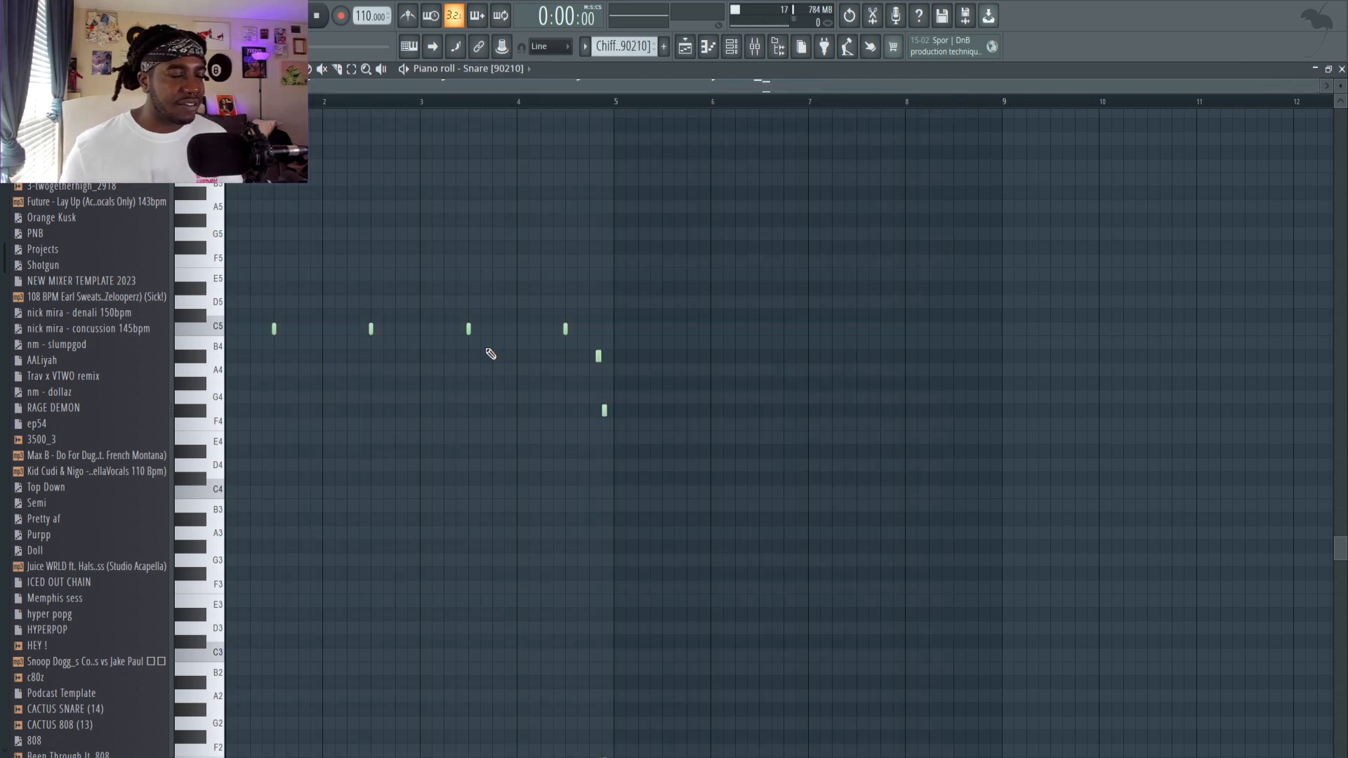
Examine the note placement of the Snare [90210] and Perc [Shaka] patterns in the piano roll
scroll(453, 346, "up", 2)
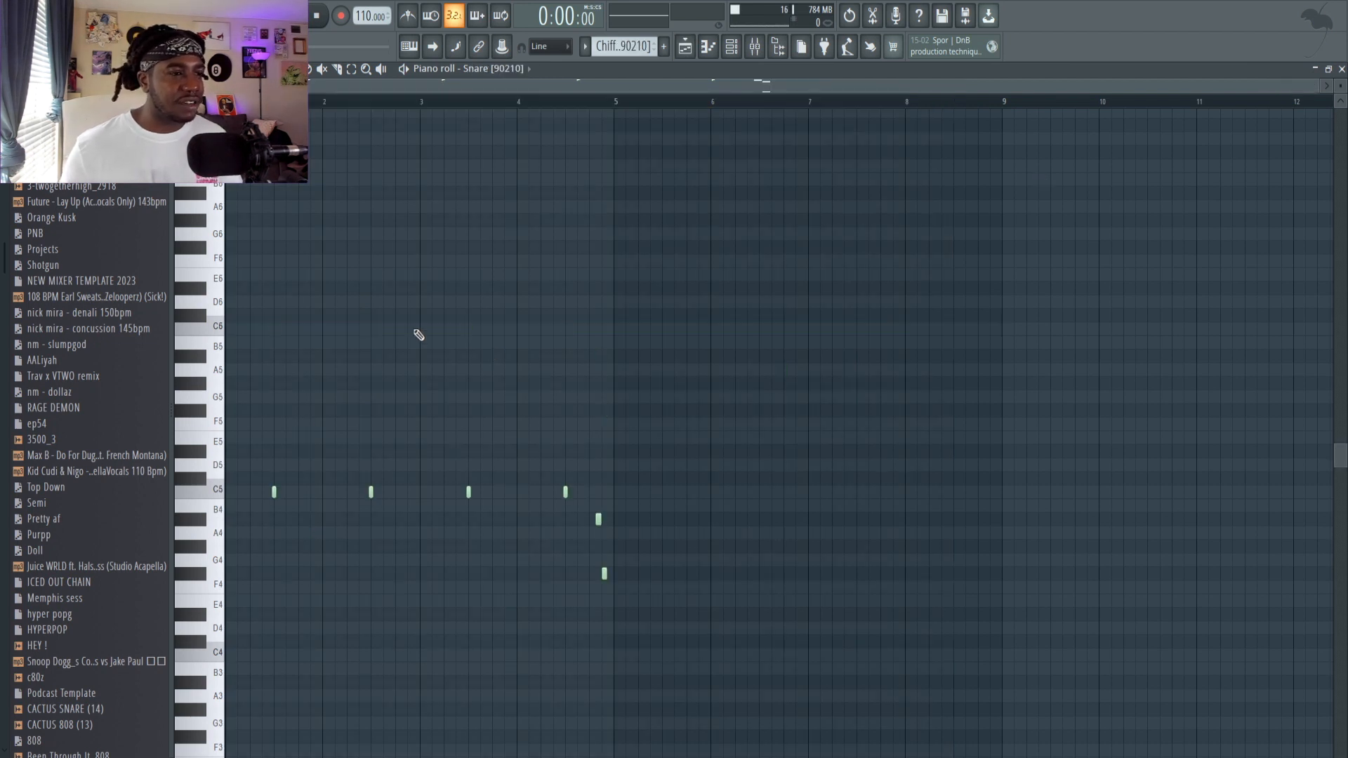
left_click(735, 45)
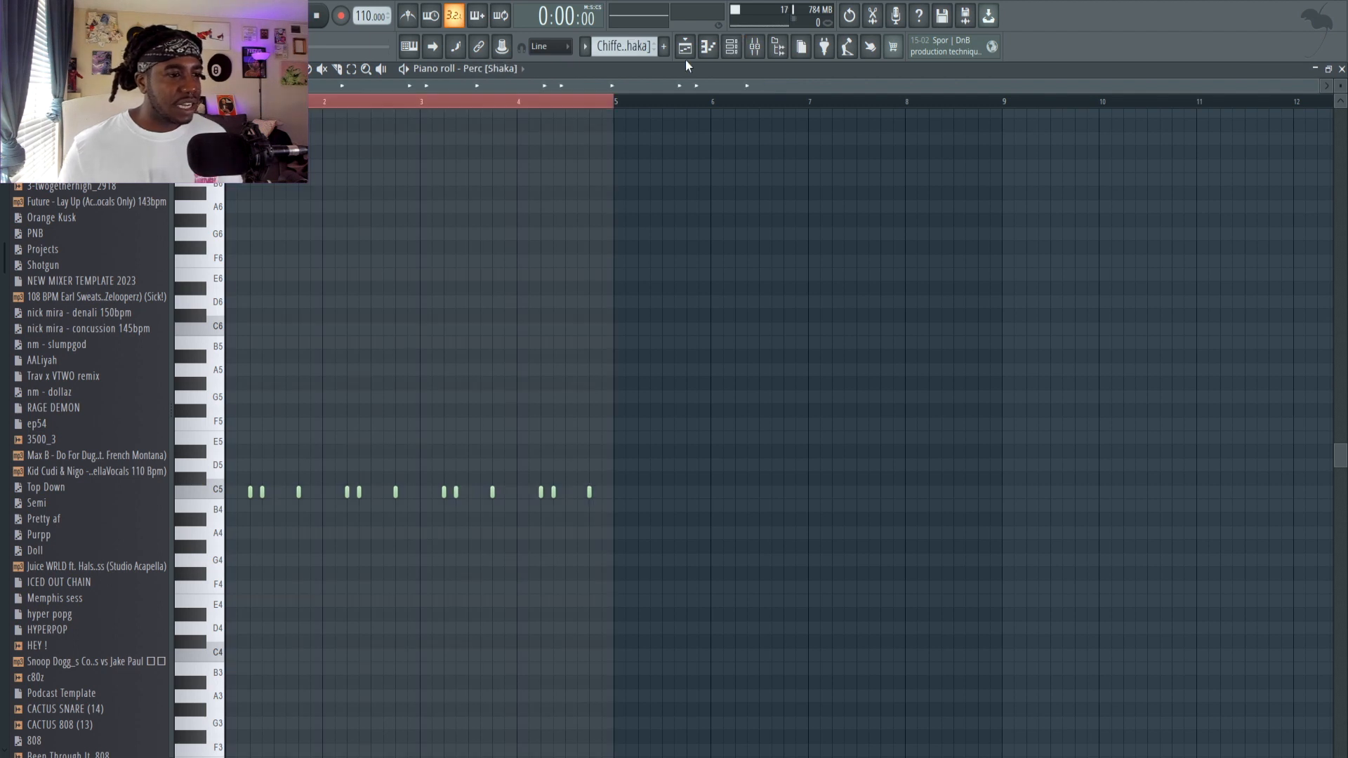
left_click(685, 46)
double_click(497, 390)
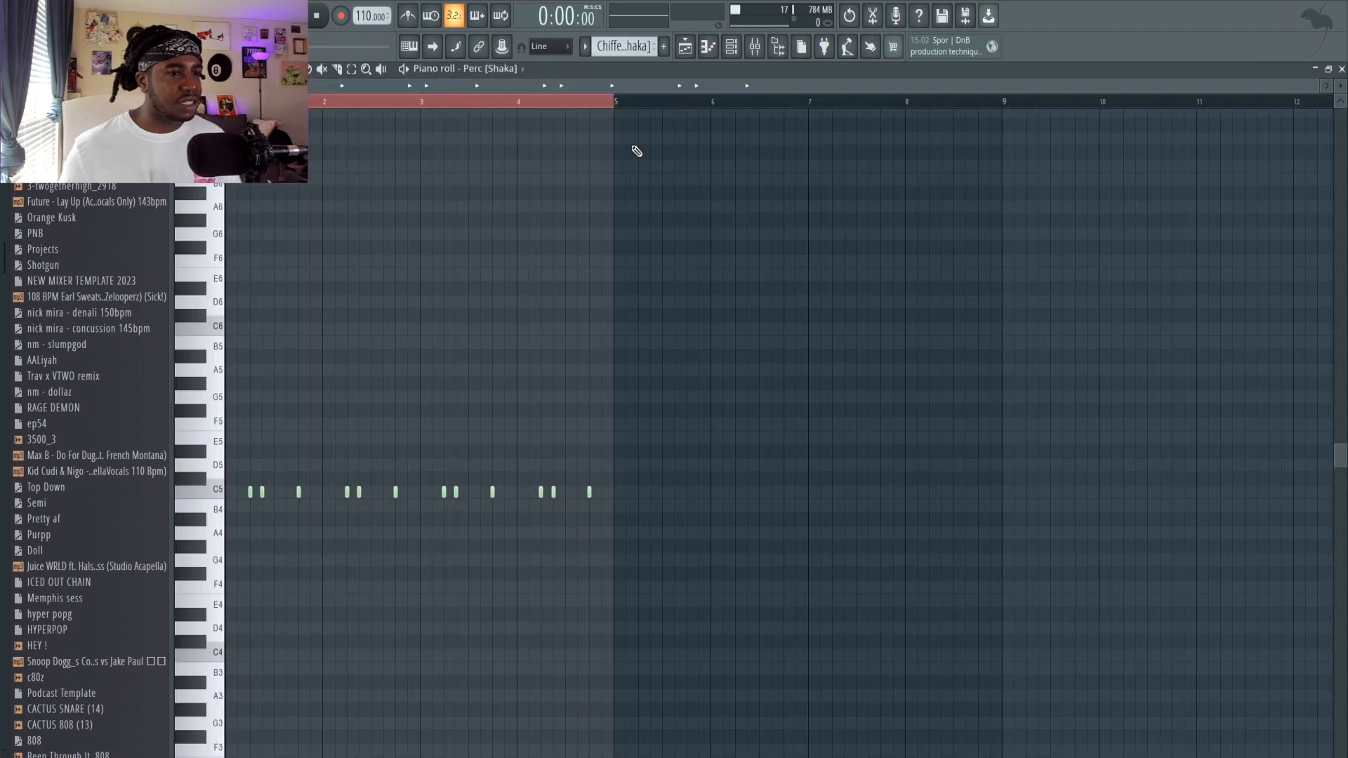
left_click(685, 46)
Solo the Chiffer Lead track in the playlist and open its pattern in the piano roll for playback
scroll(563, 457, "up", 2)
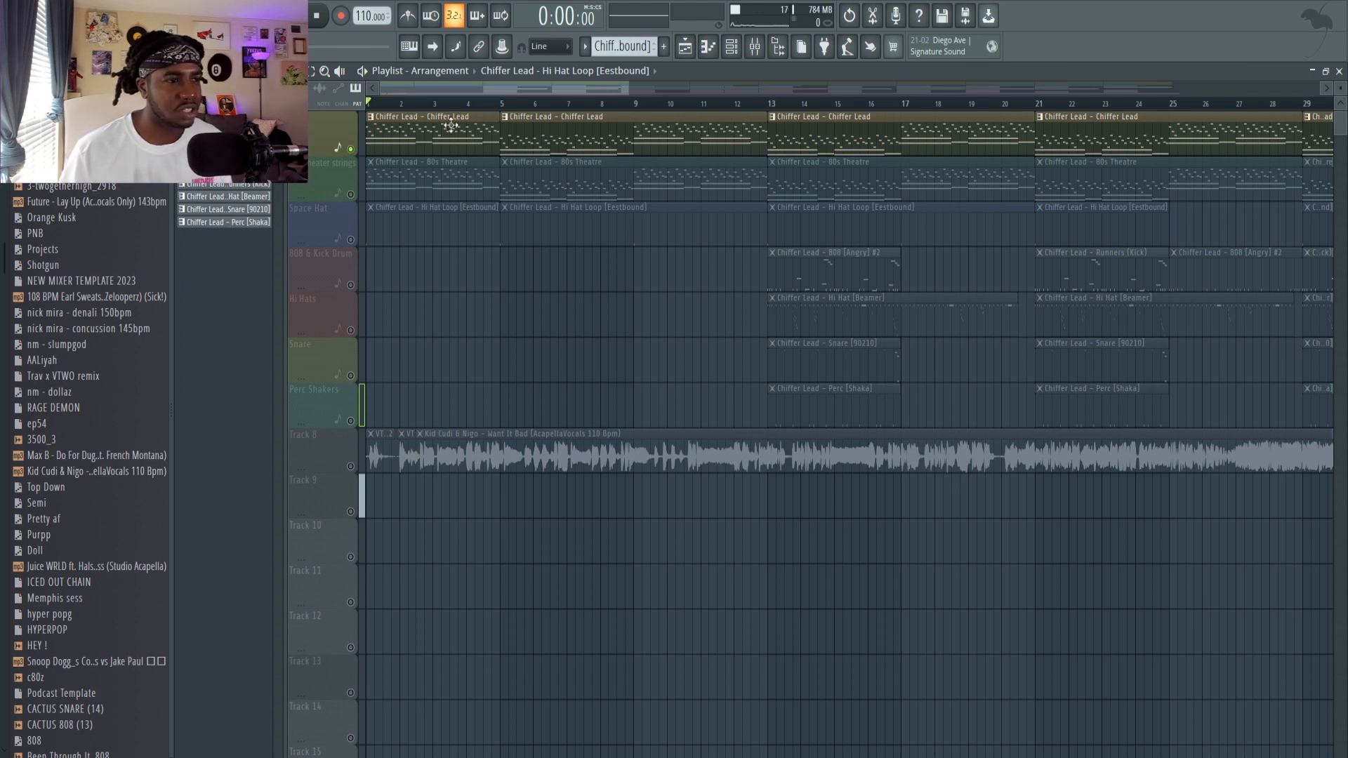
double_click(424, 124)
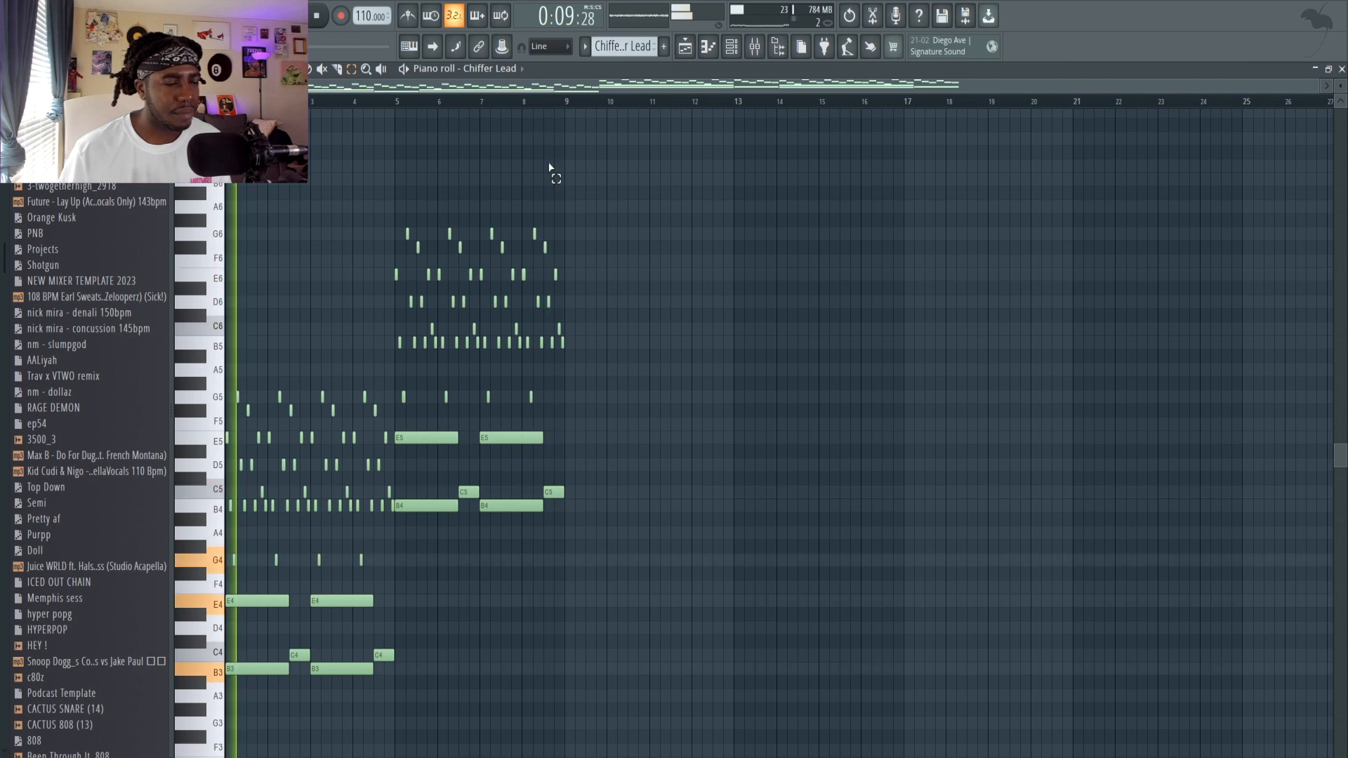
Return to the playlist and finish auditioning the soloed Chiffer Lead track
left_click(684, 47)
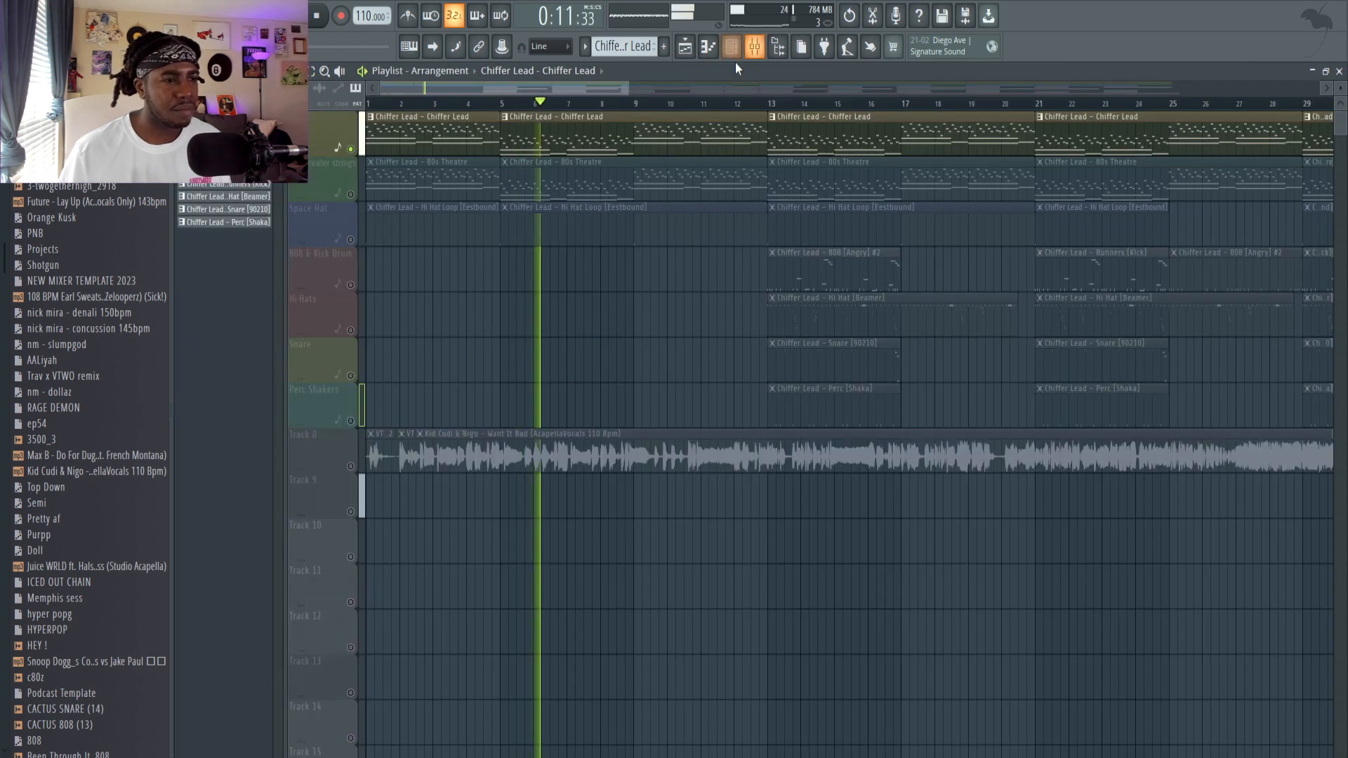
scroll(613, 202, "up", 1)
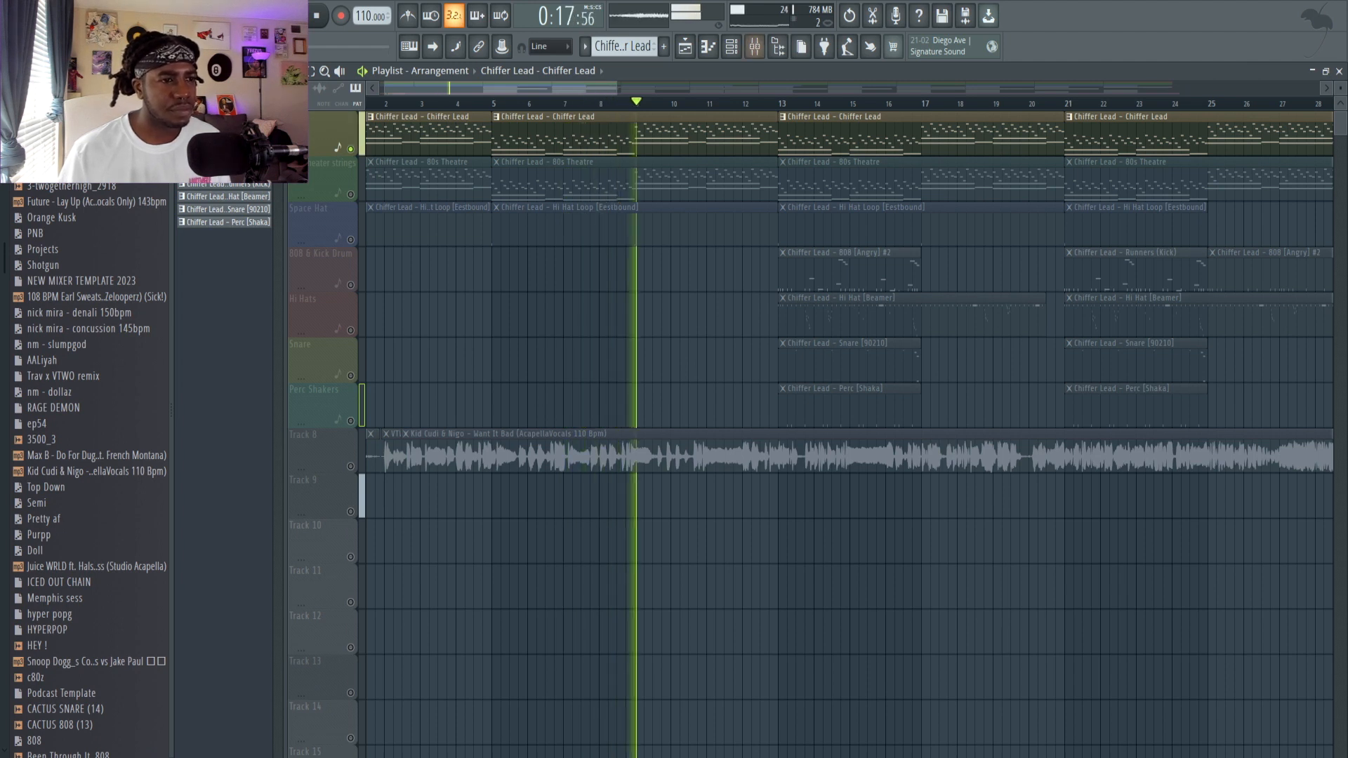
key("space")
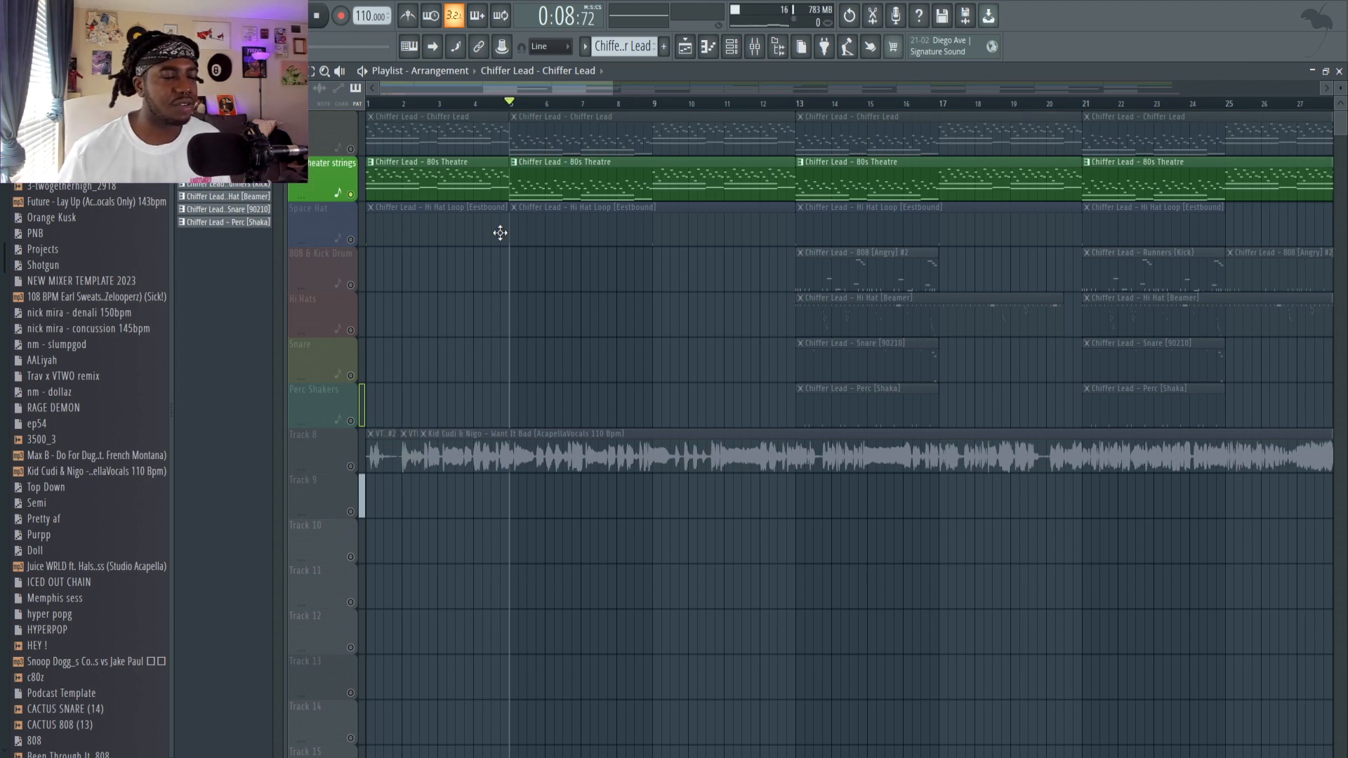
Open the 80s Theatre pattern in the piano roll, audition its notes and return to the playlist
double_click(539, 170)
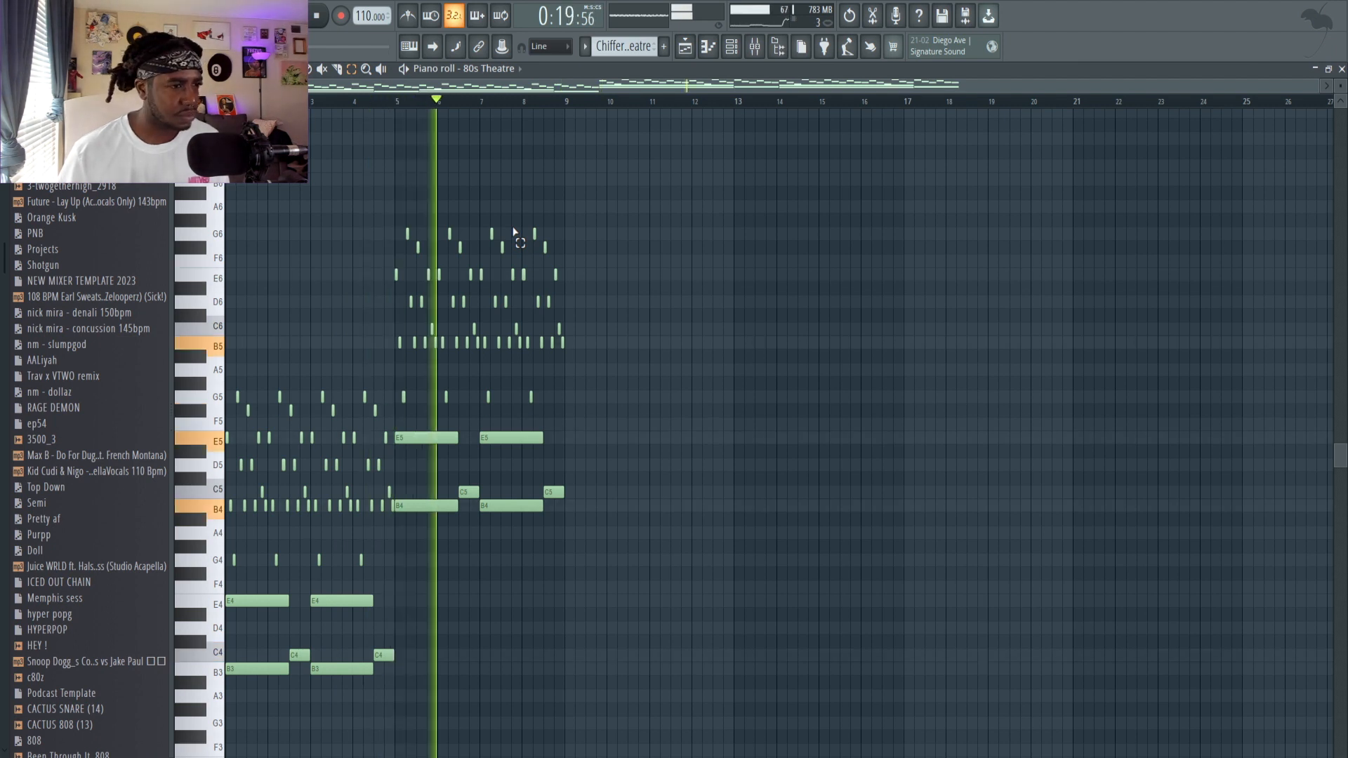
key("space")
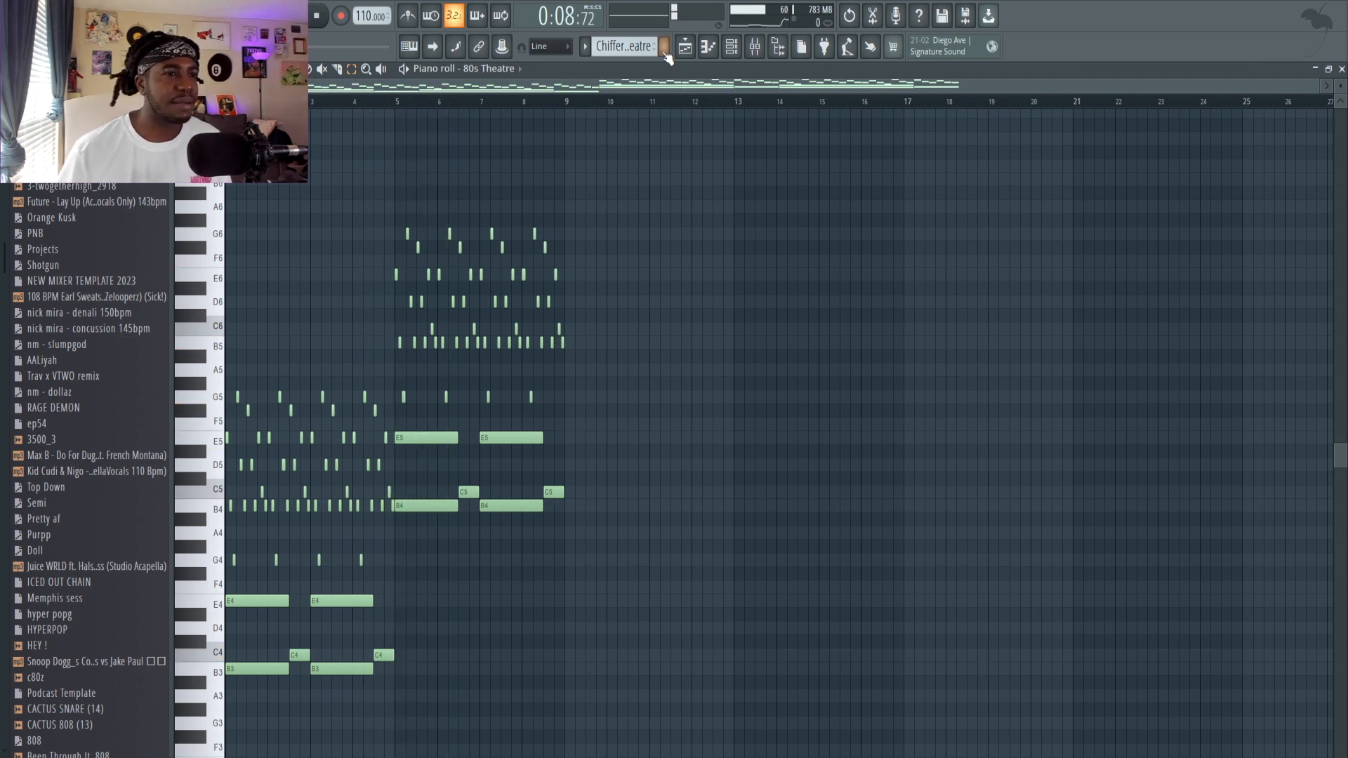
left_click(685, 47)
left_click(736, 55)
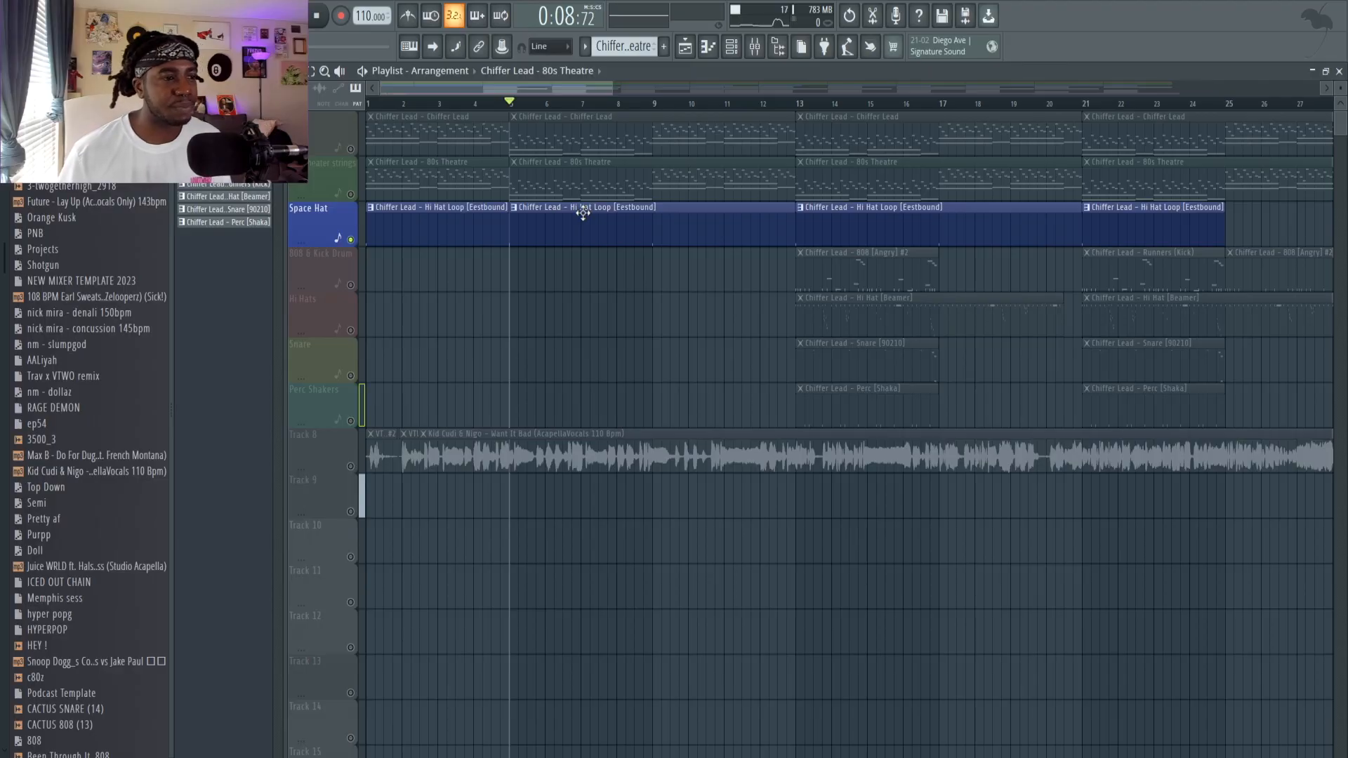
Audition the Hi Hat Loop [Eastbound] pattern of the Space Hat track in the piano roll and return to the playlist
left_click(583, 214)
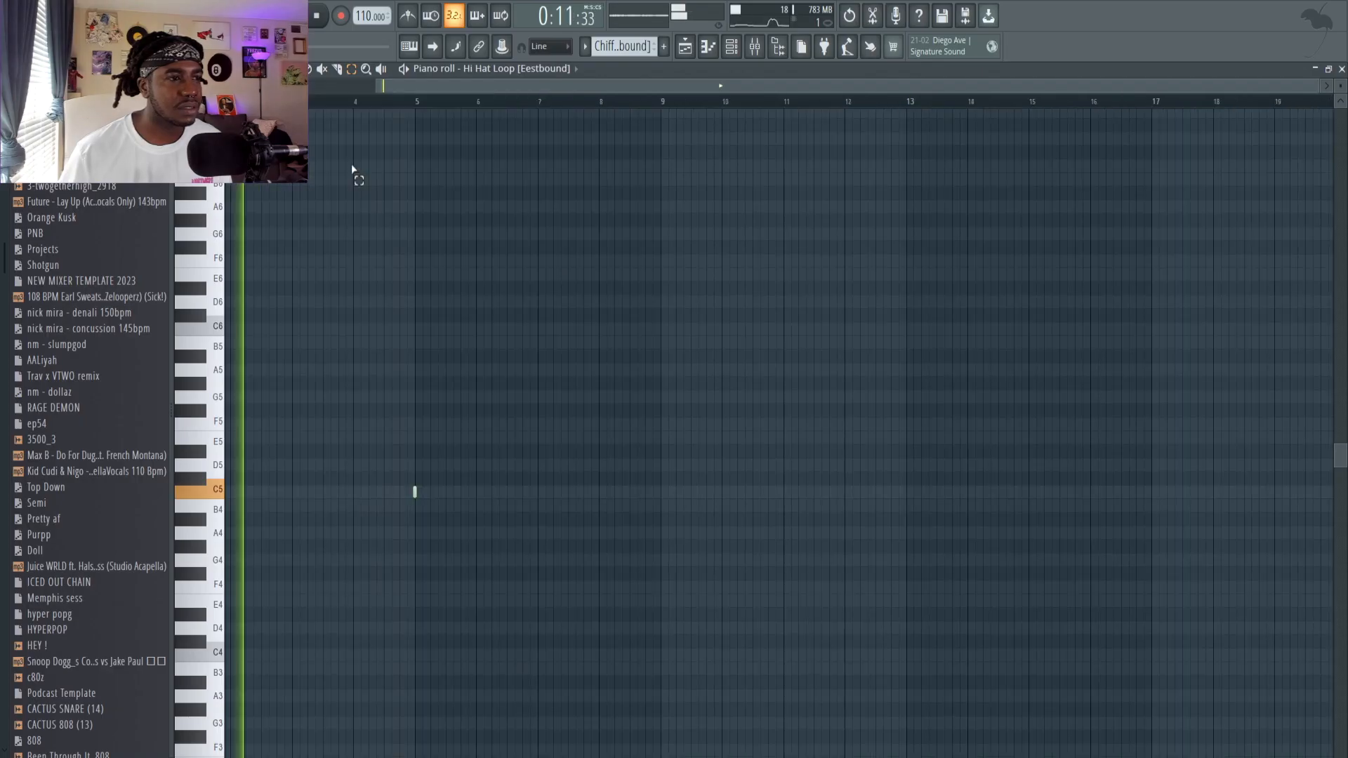
scroll(352, 168, "up", 1)
left_click_drag(464, 81, 326, 83)
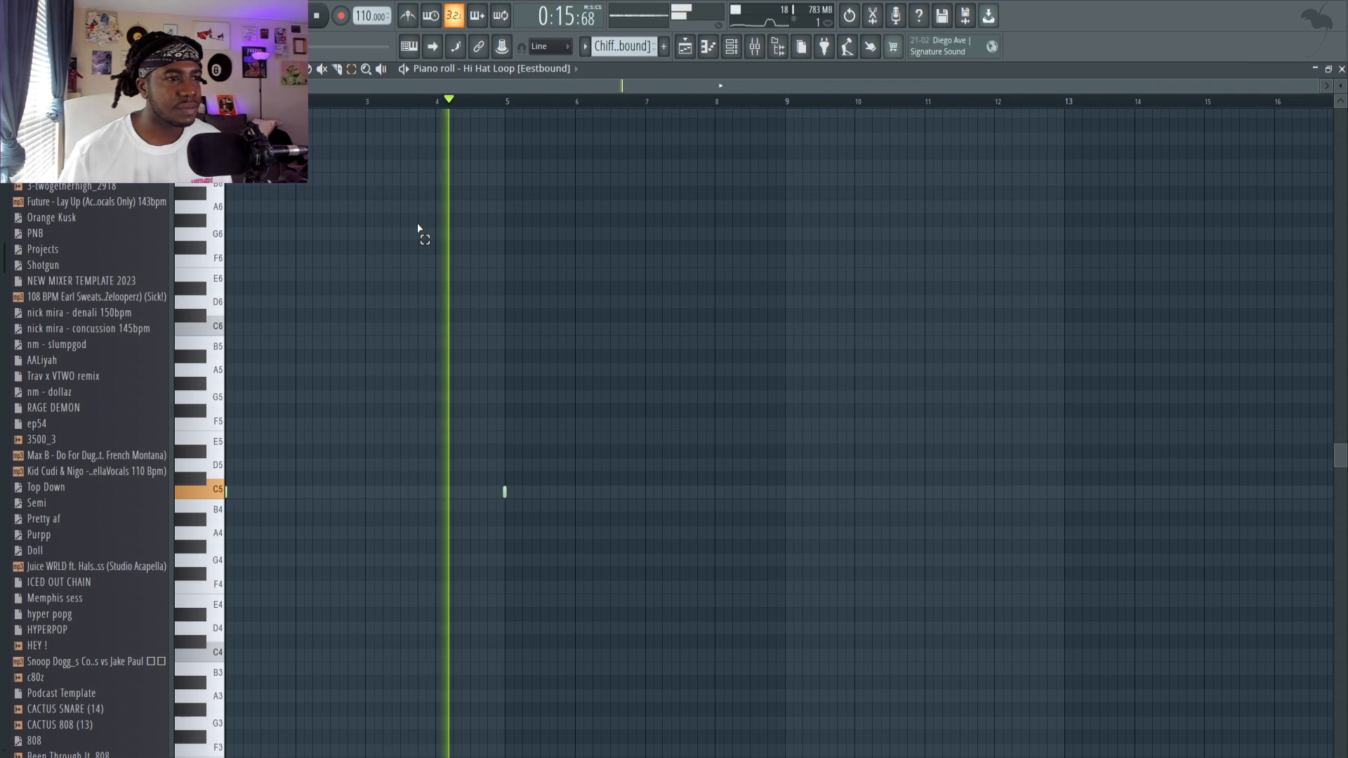
key("space")
left_click(686, 50)
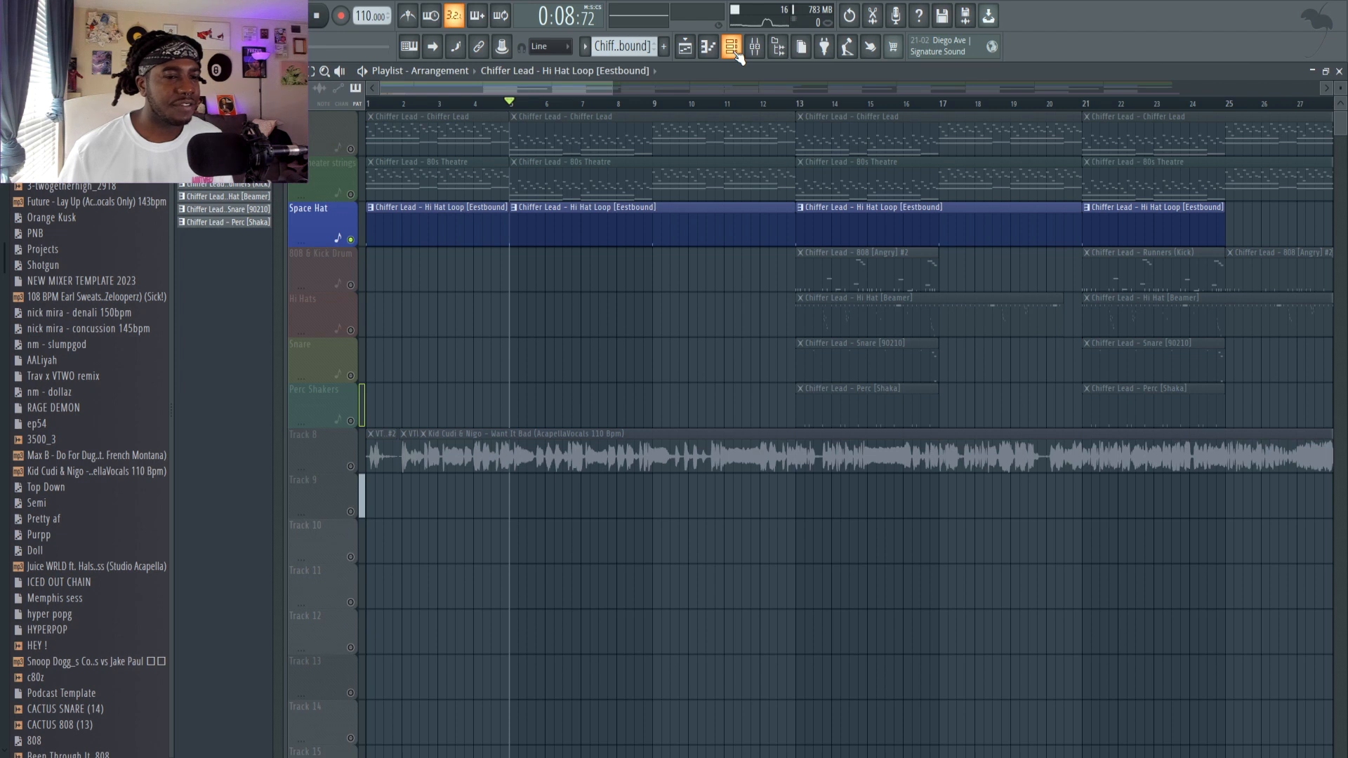
Move the playback start to bar 13, solo the 808 & Kick Drum track and audition the 808 [Angry] notes in the piano roll
left_click(800, 112)
left_click_drag(561, 90, 618, 92)
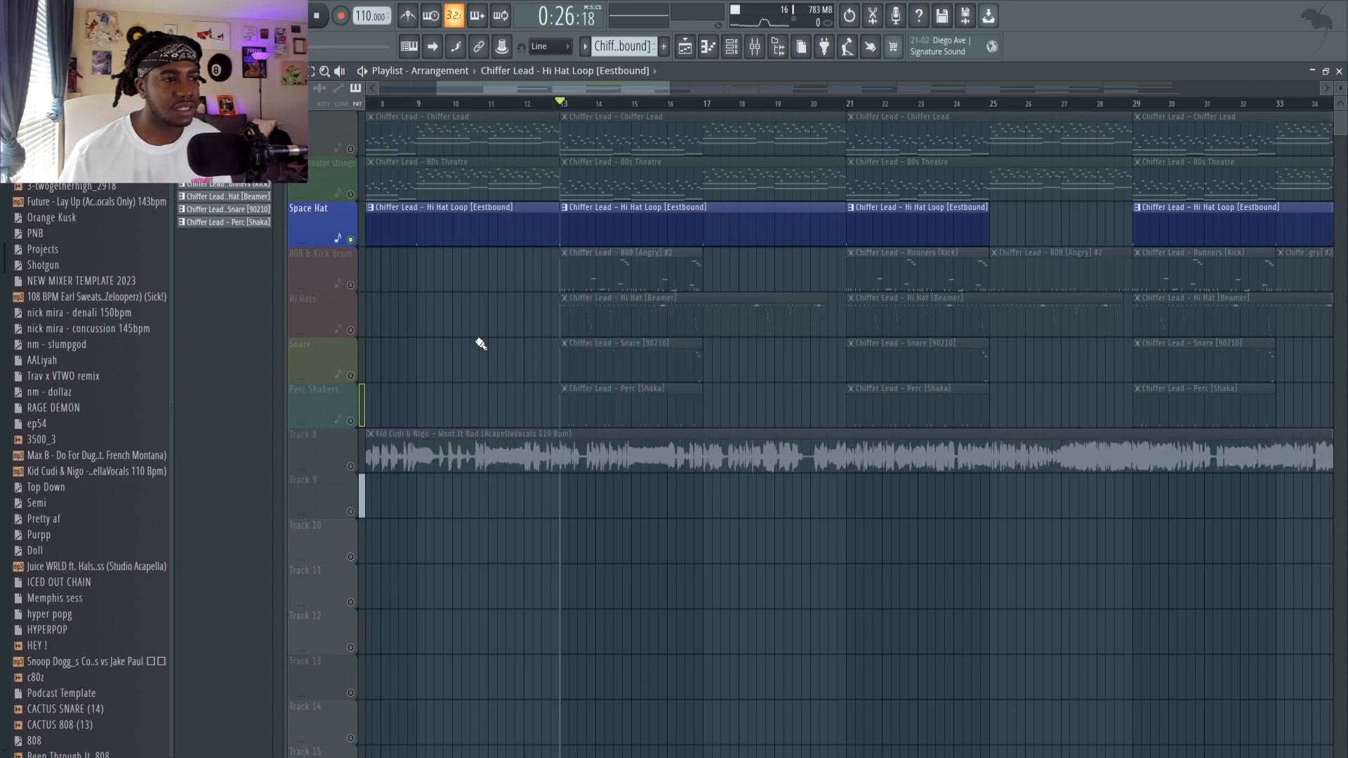
right_click(350, 285)
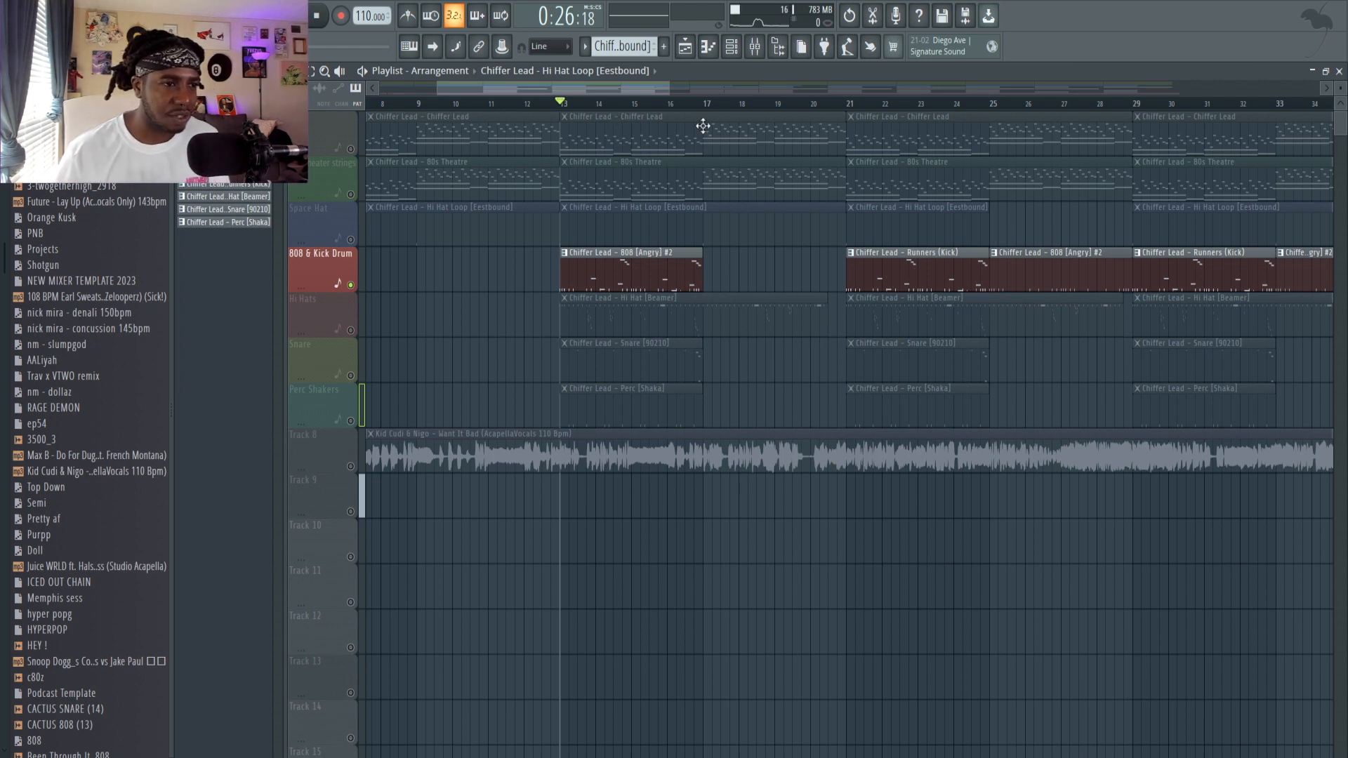
key("space")
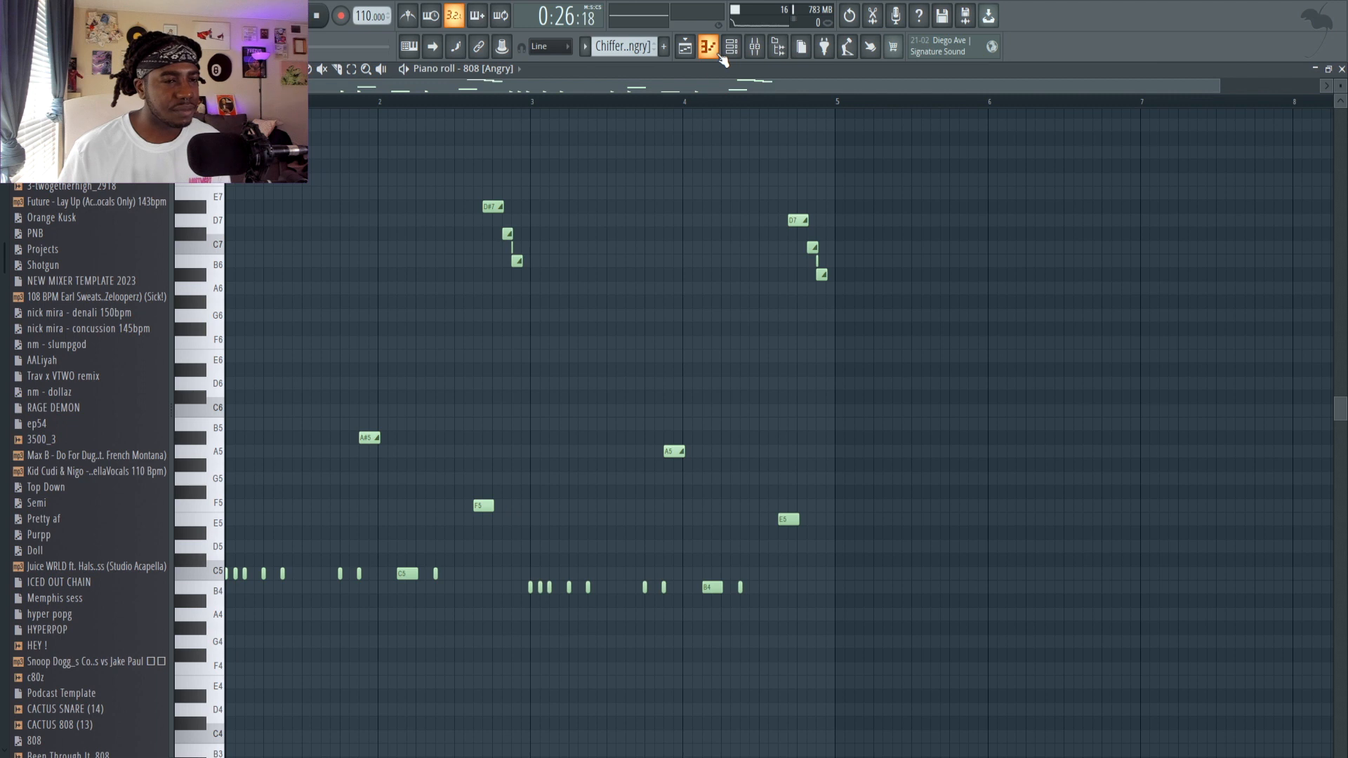
key("space")
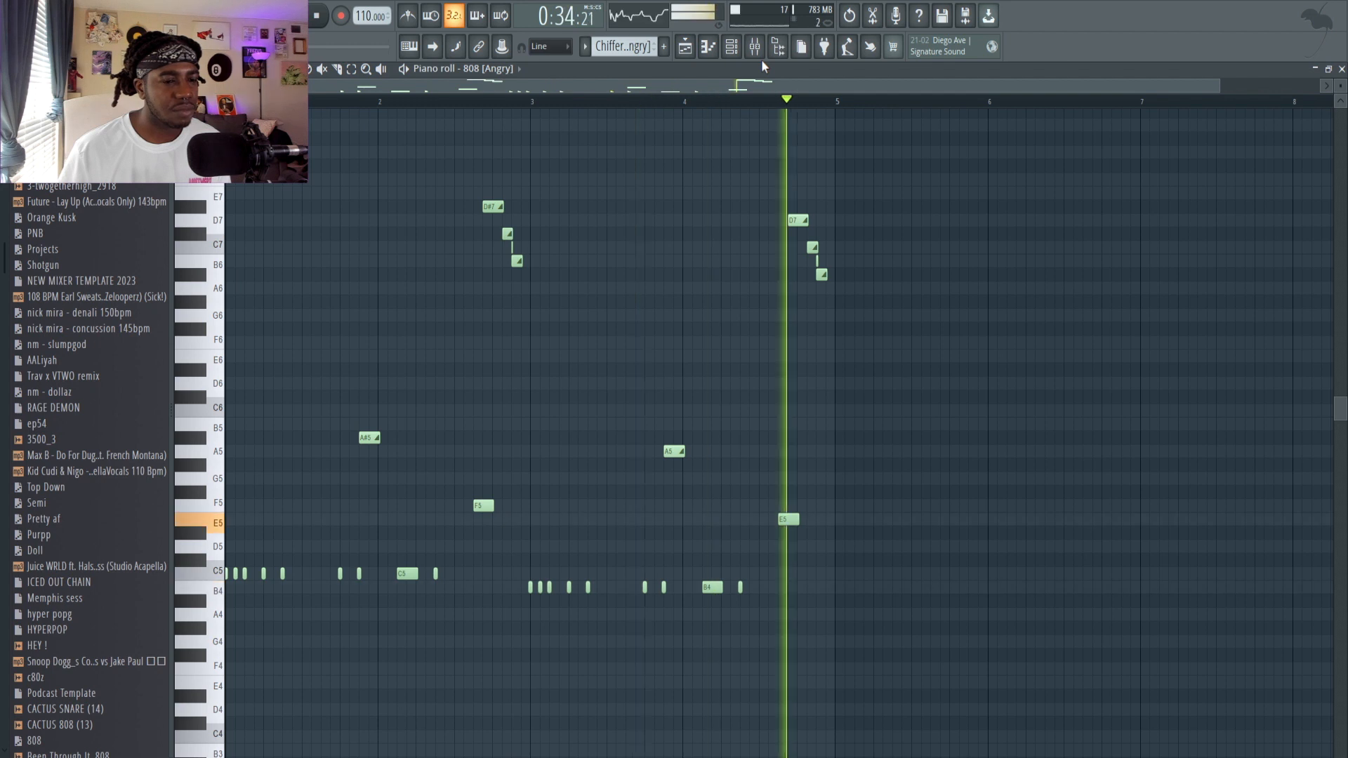
key("space")
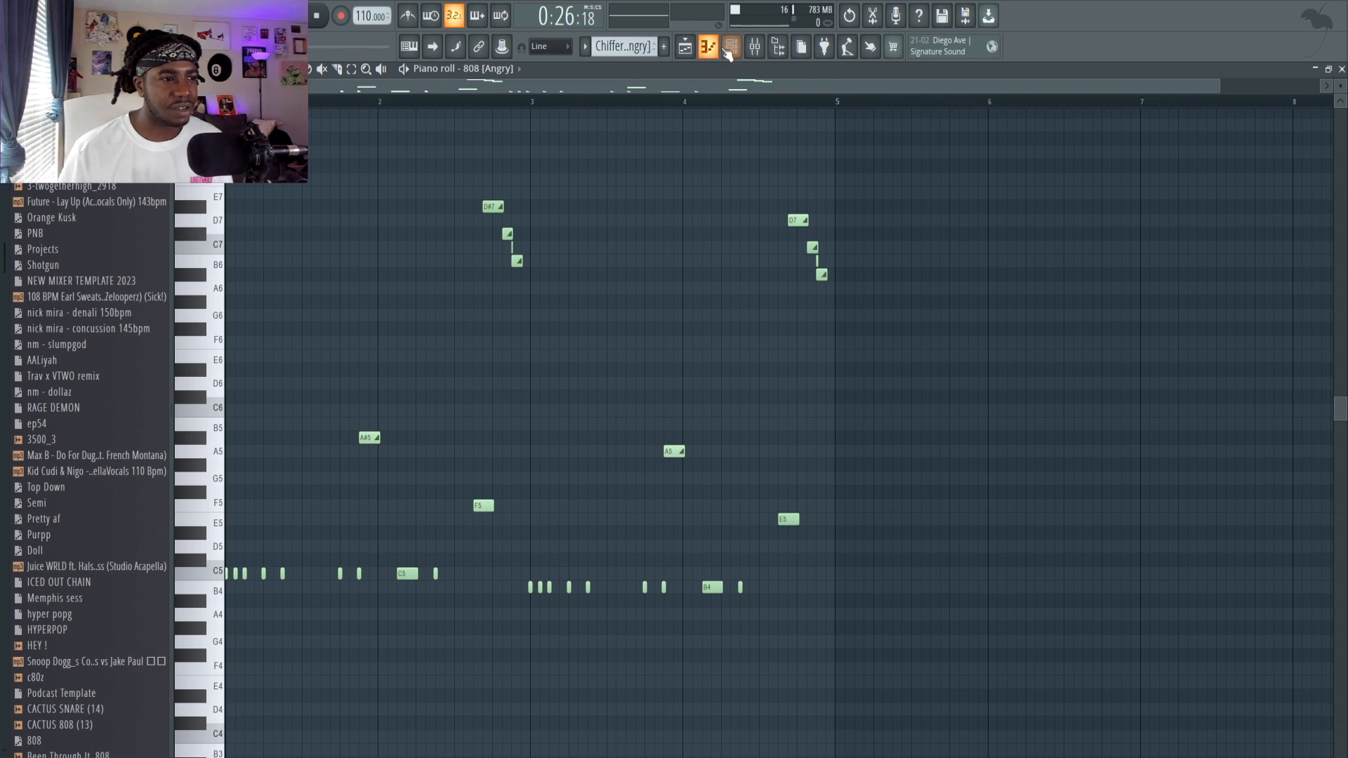
Find the 808 [Angry] #2 channel in the channel rack and open its notes in the piano roll
left_click(730, 48)
left_click(764, 51)
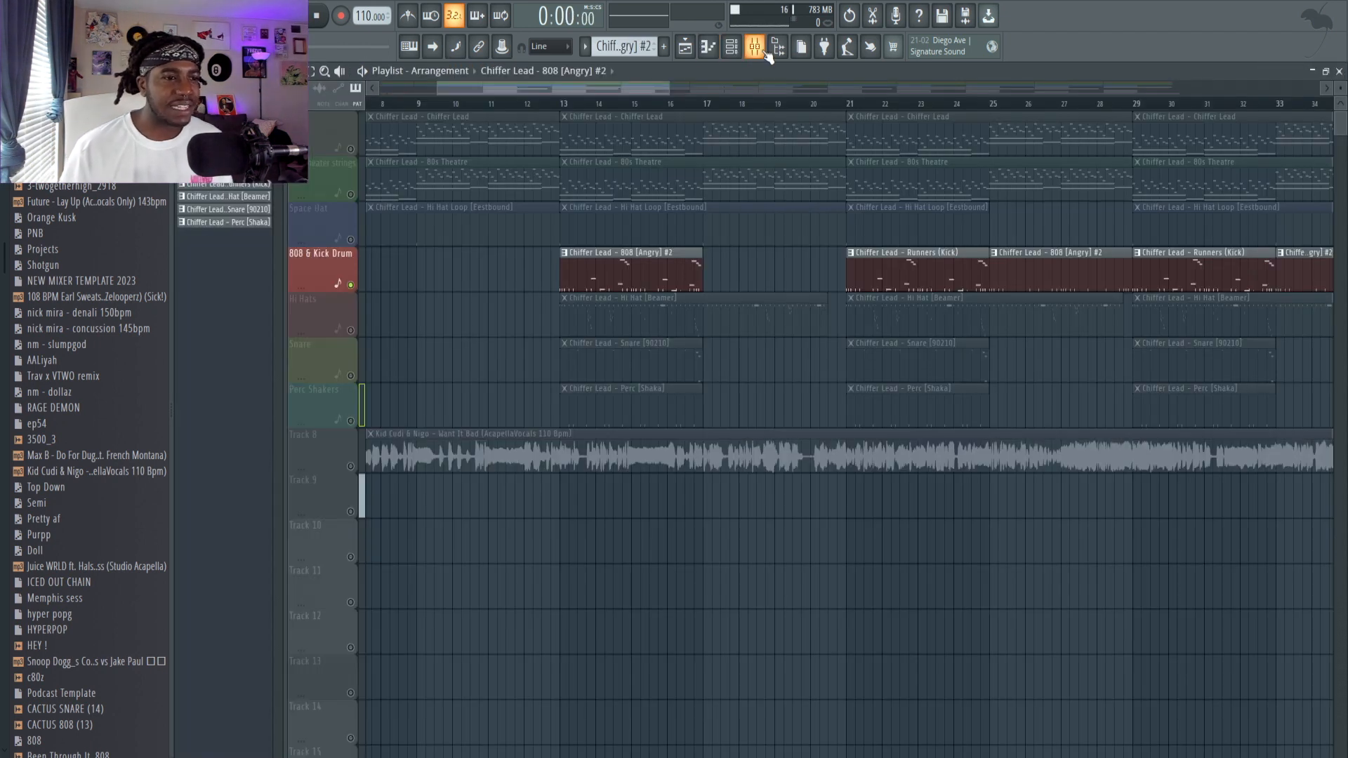
left_click(732, 48)
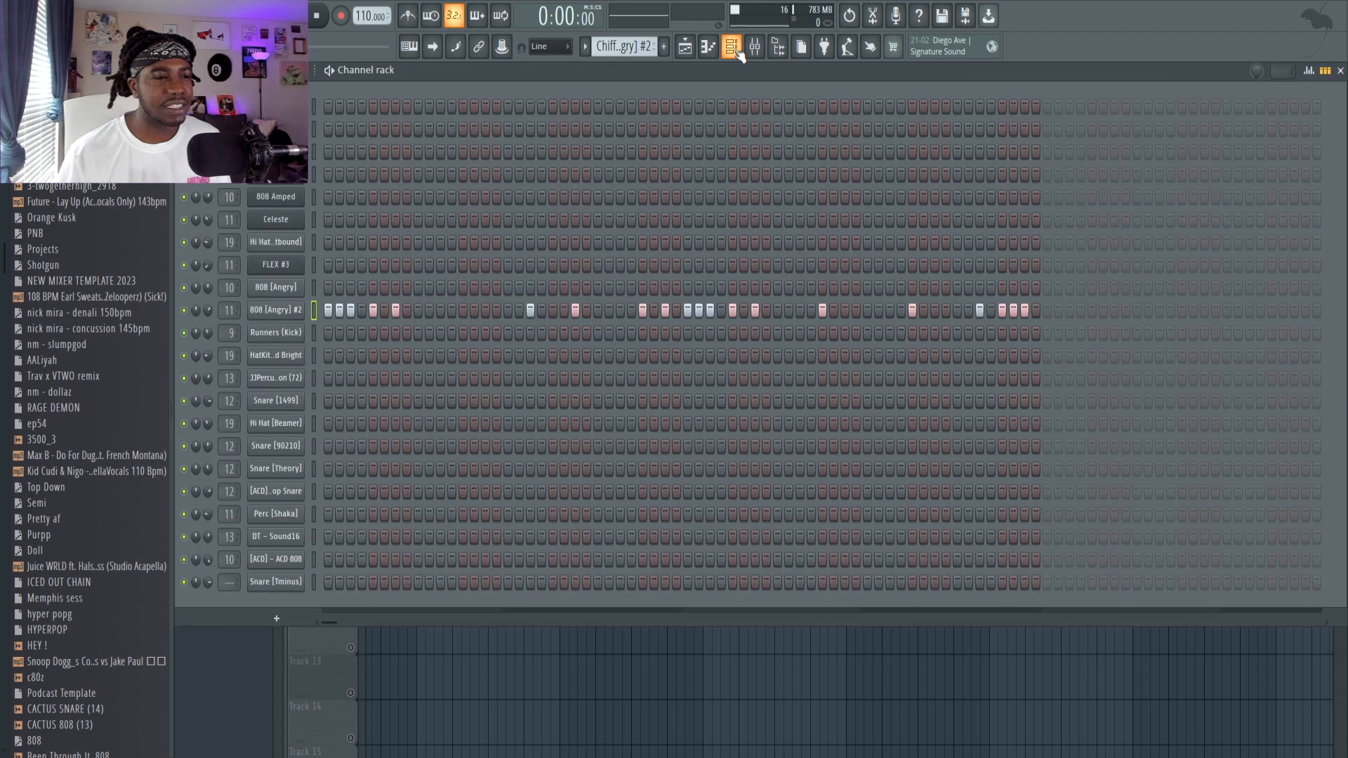
left_click(737, 51)
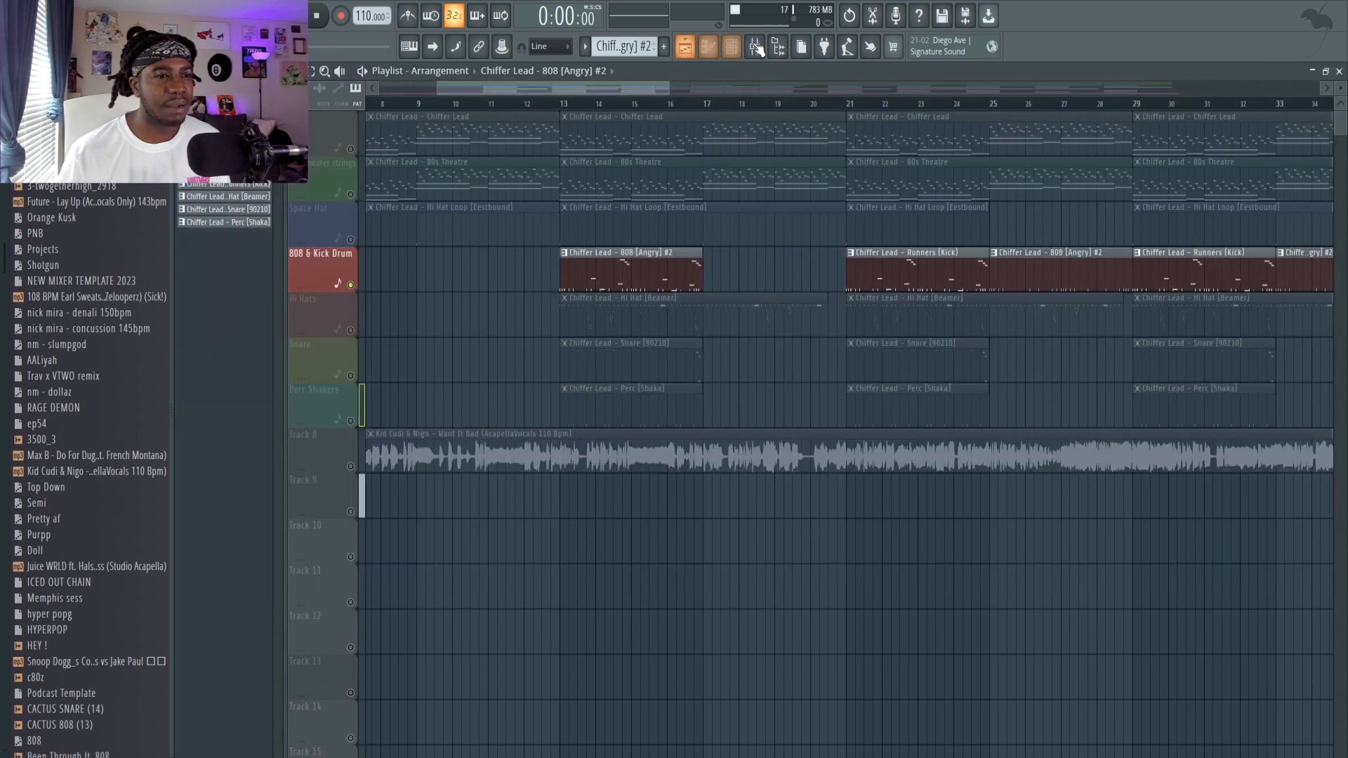
left_click(755, 48)
left_click(732, 48)
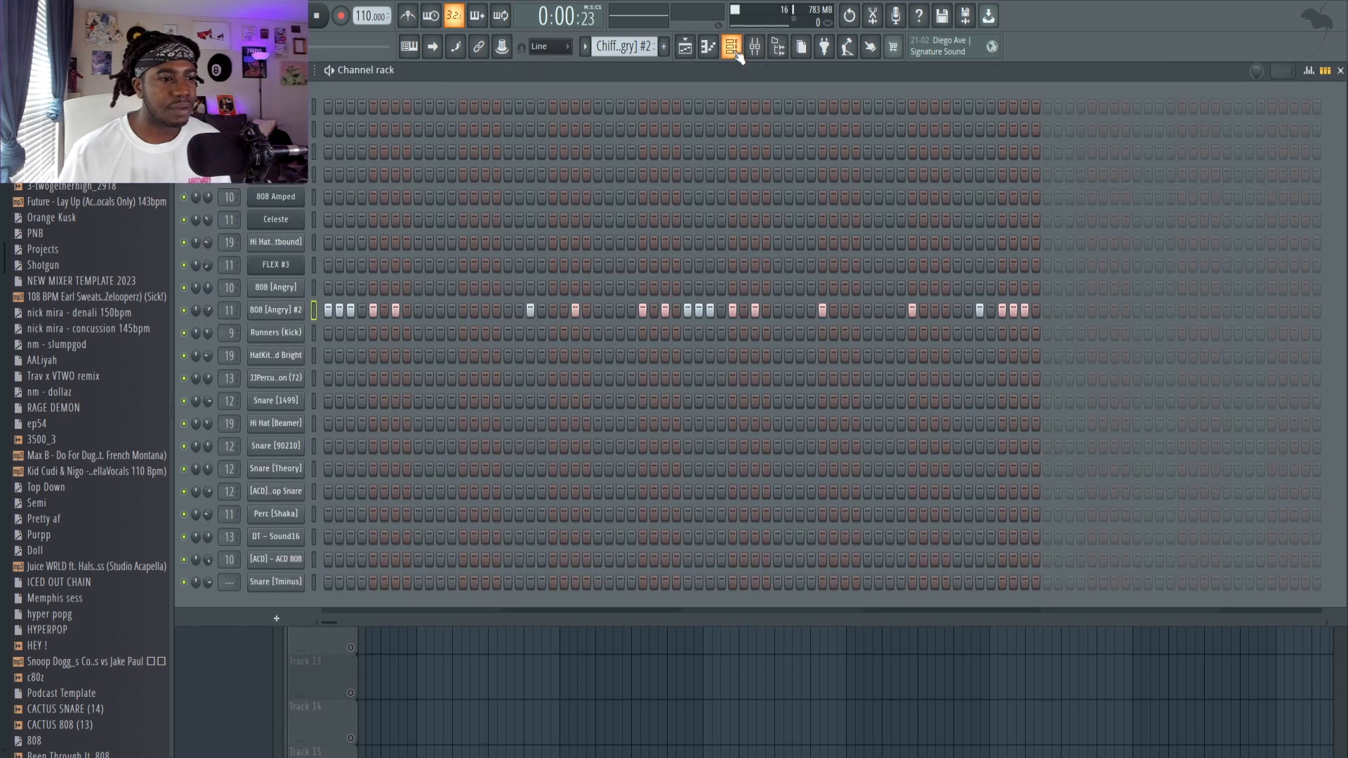
left_click(708, 48)
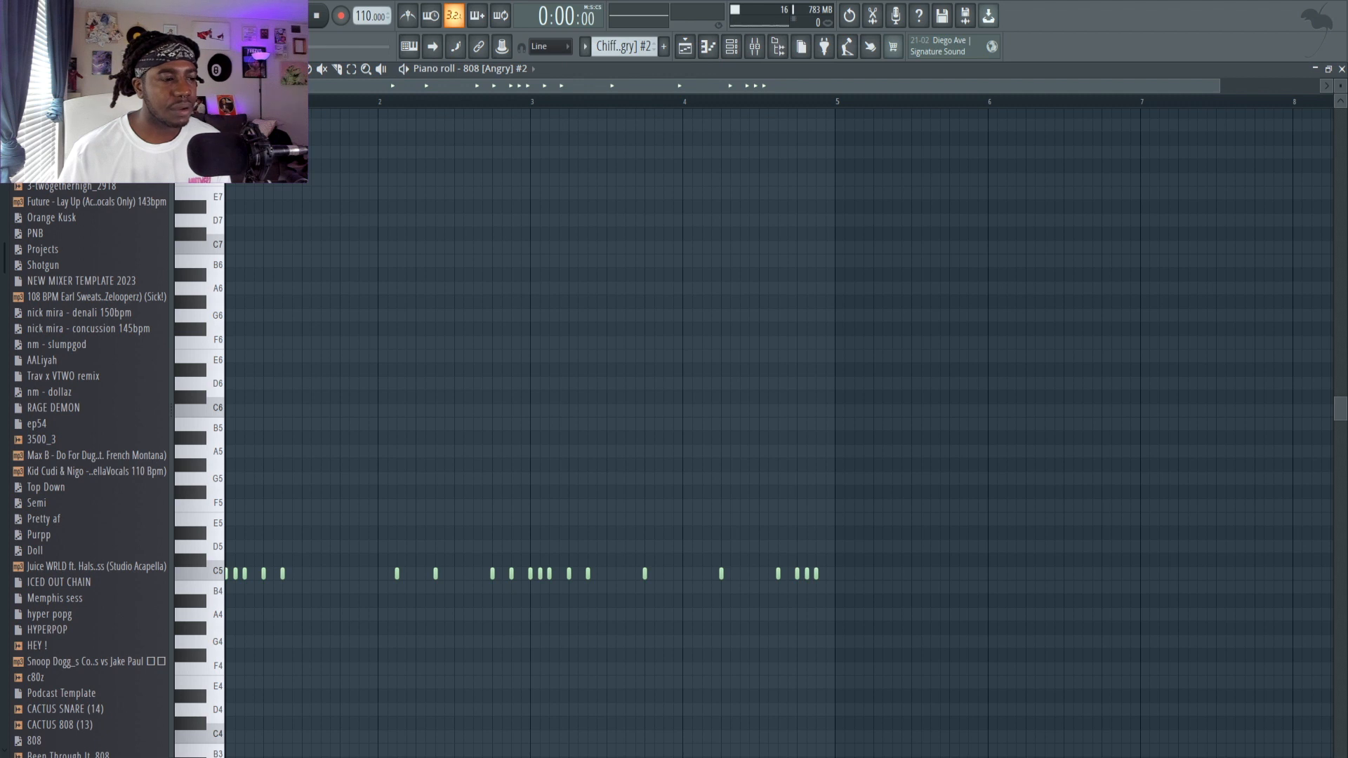
Audition the row of C5 hits in the 808 [Angry] #2 pattern and return to the playlist
key("space")
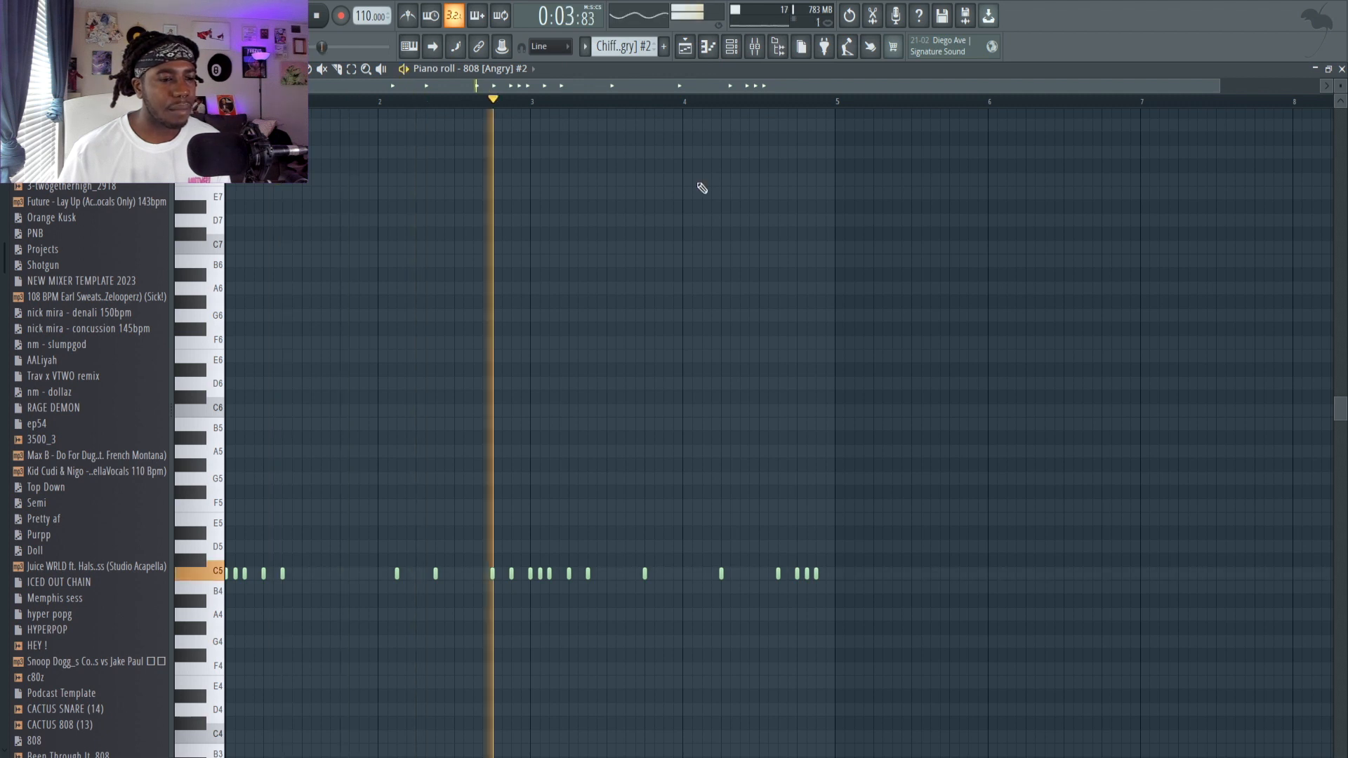
key("space")
scroll(643, 85, "up", 1)
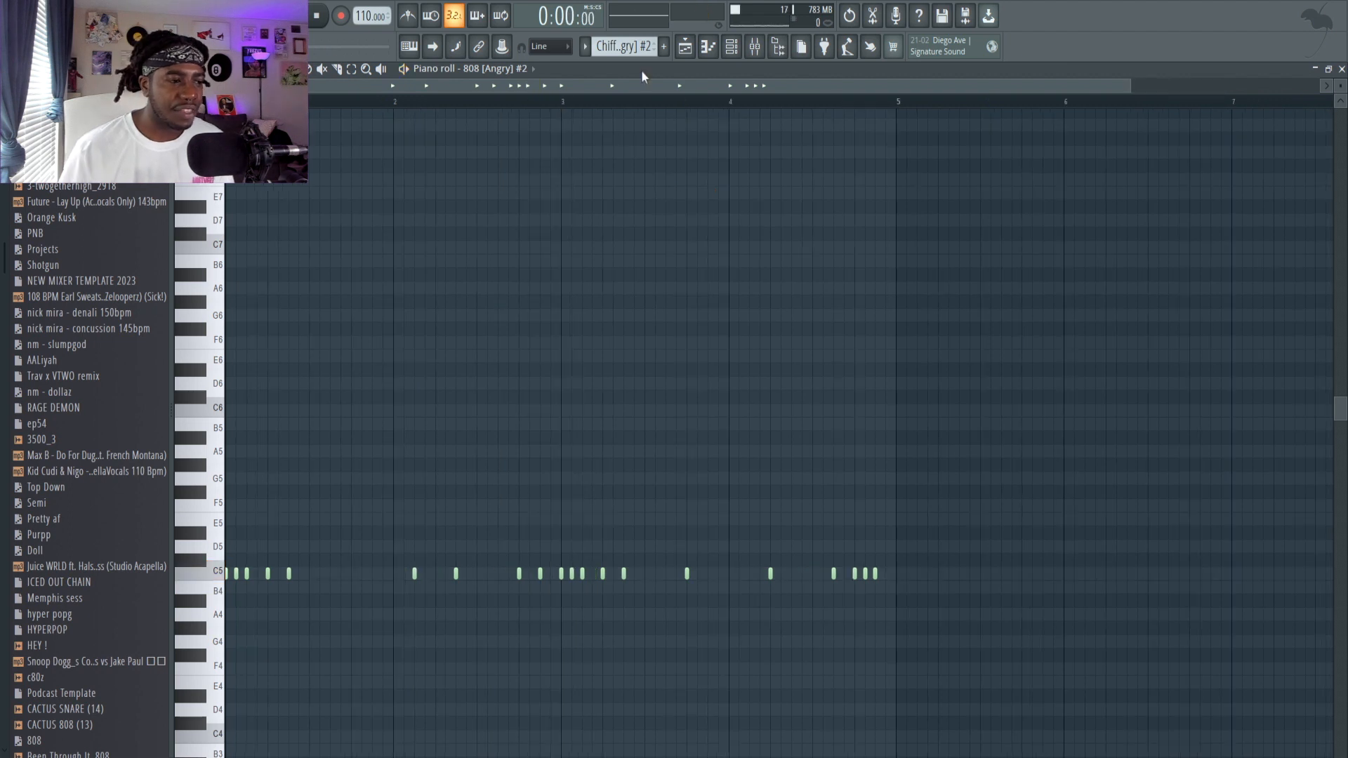
left_click(682, 52)
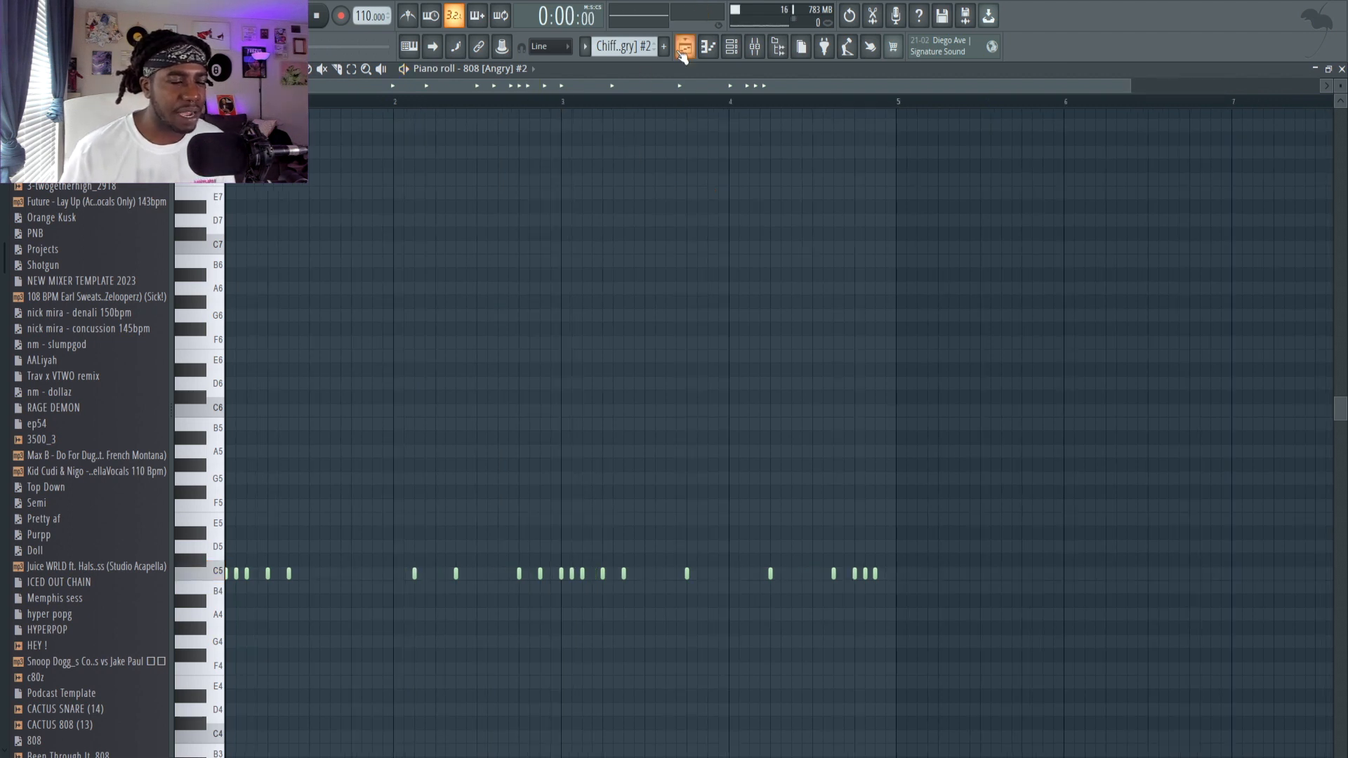
left_click(684, 54)
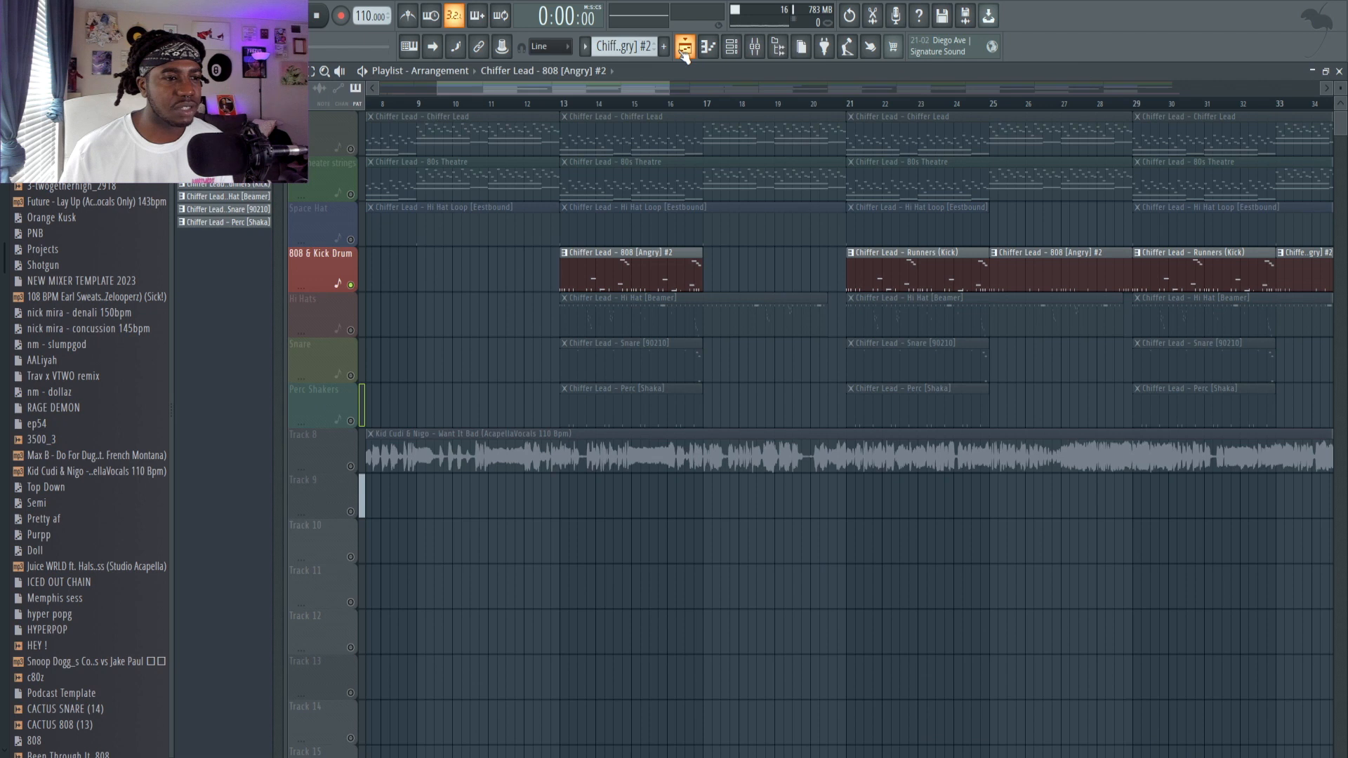
Open the Hi Hat [Beamer] pattern in the piano roll and audition its rolls and pitched notes
double_click(596, 313)
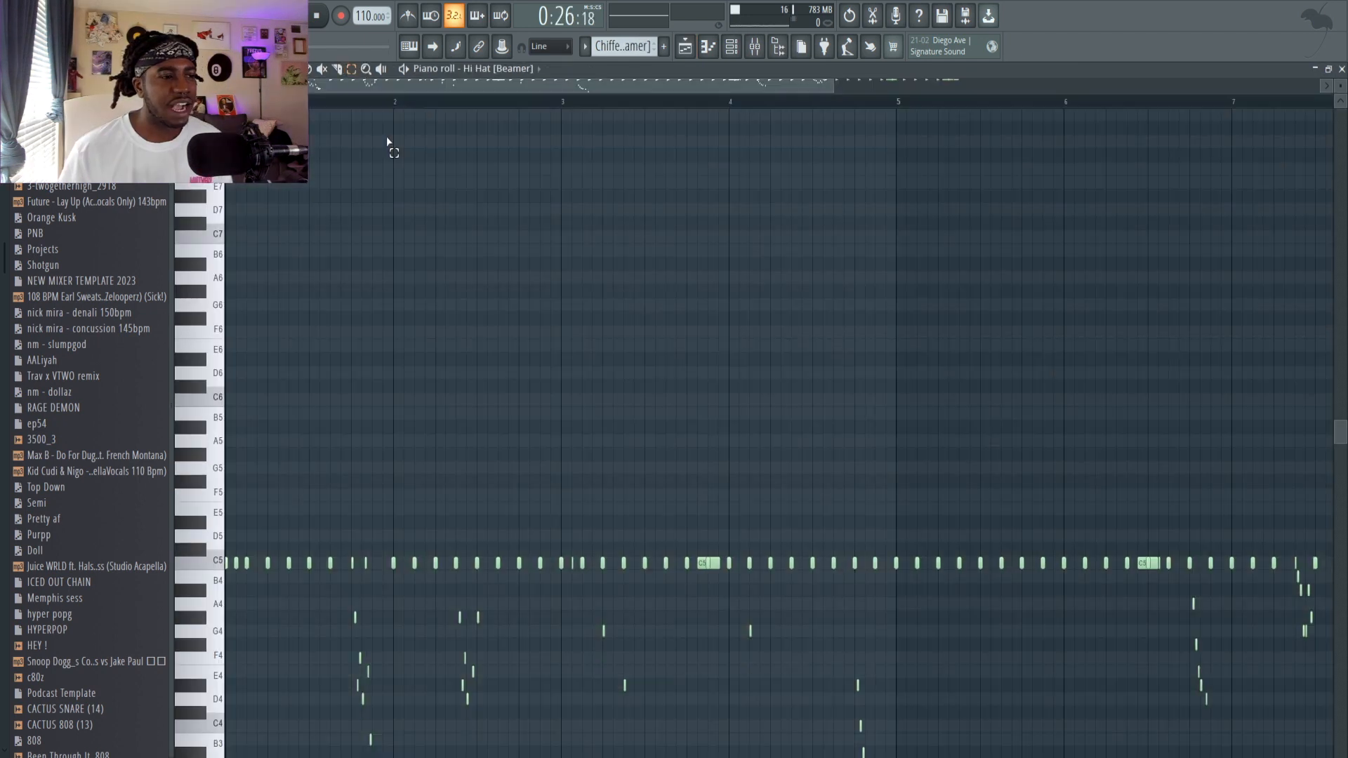
scroll(387, 142, "down", 4)
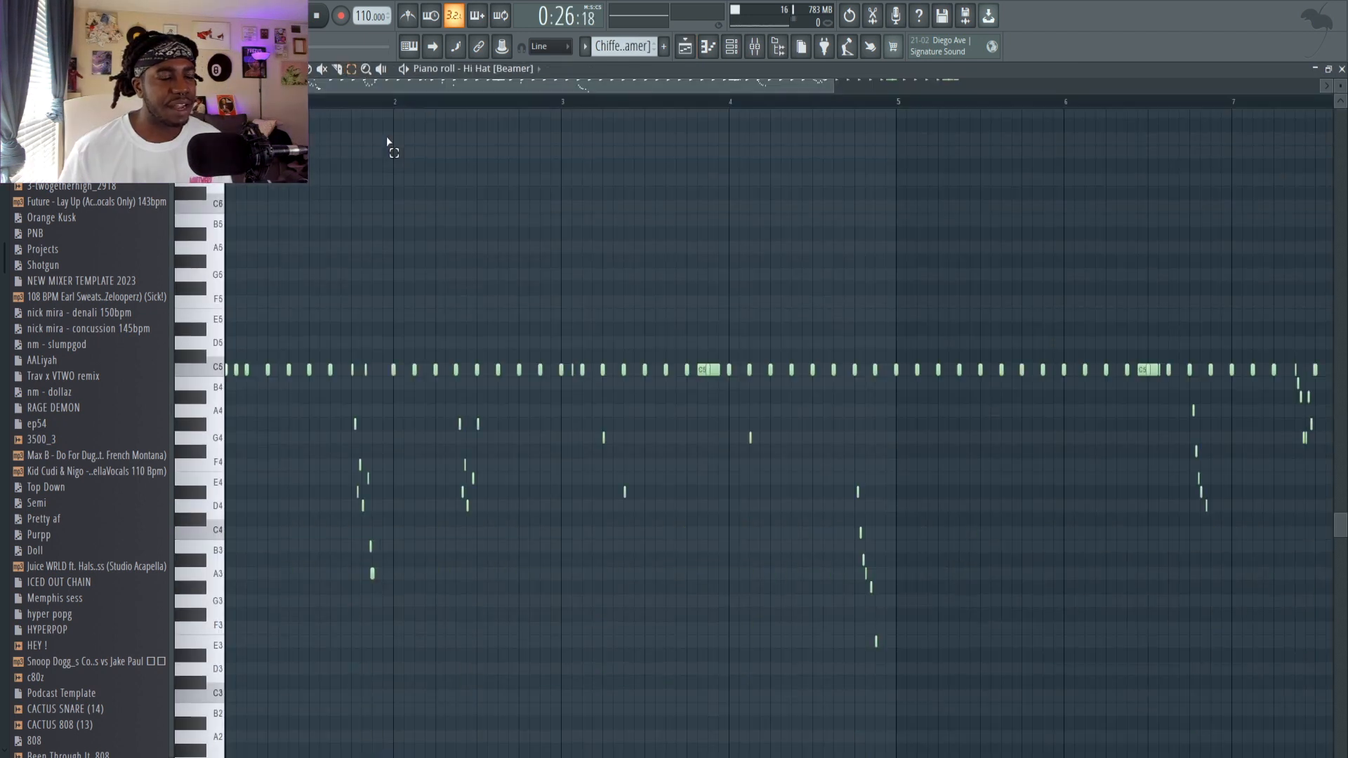
key("space")
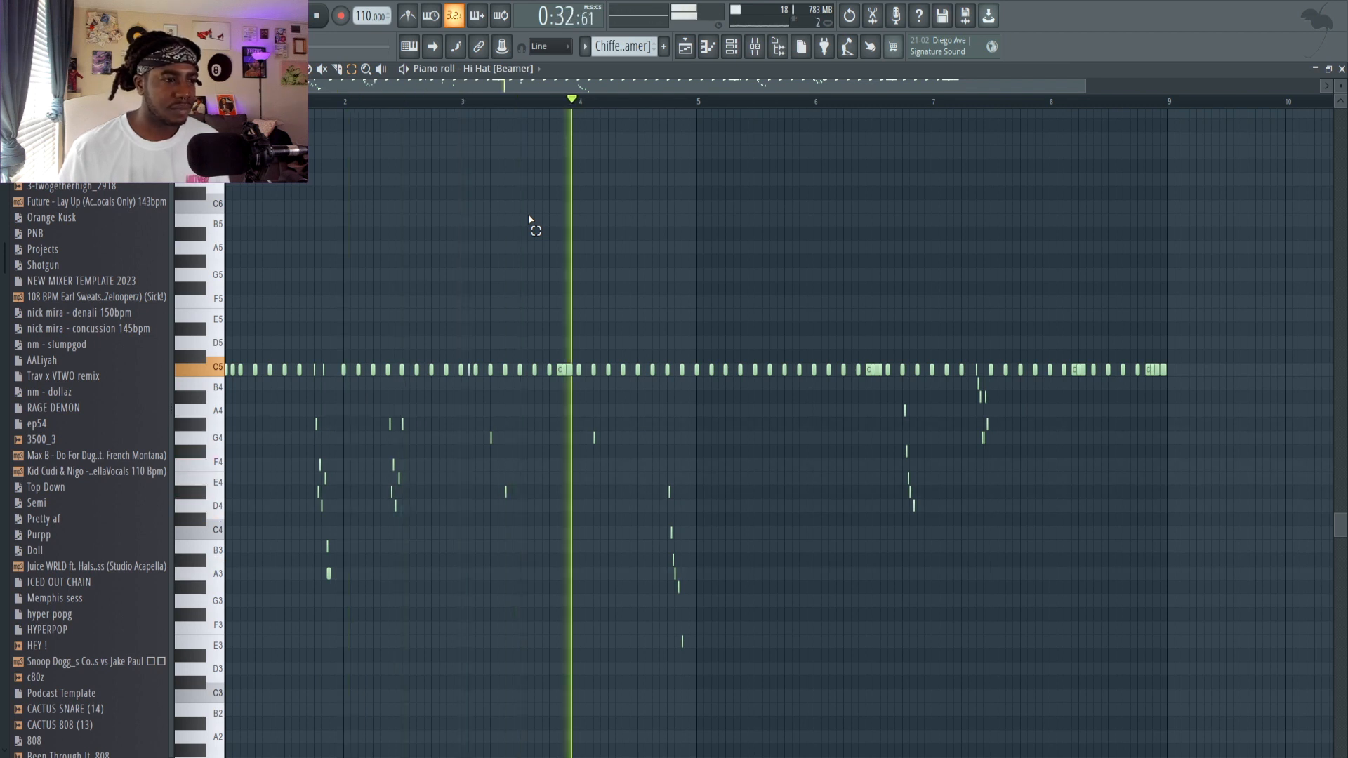
key("space")
left_click_drag(301, 392, 423, 588)
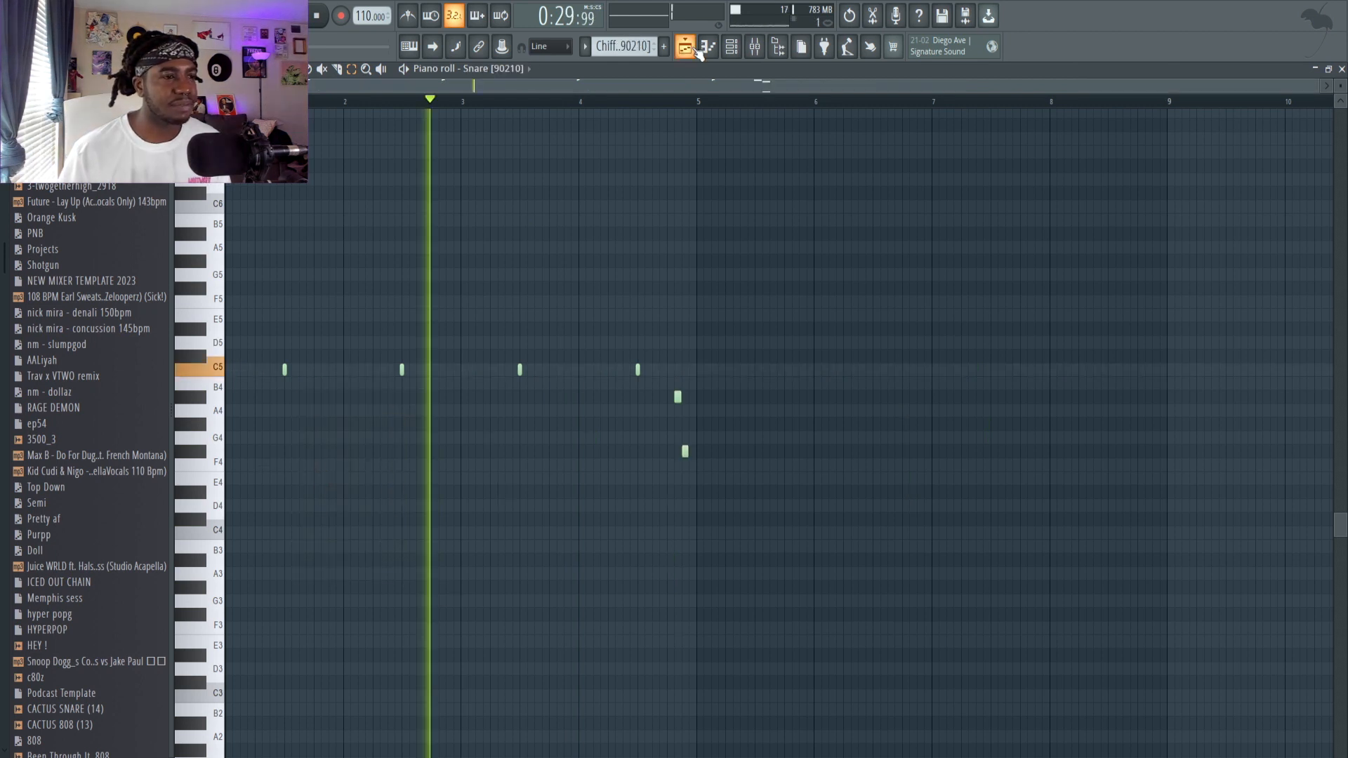
Audition the soloed Snare [90210] pattern in the piano roll from bar 13 and go back to the playlist
key("space")
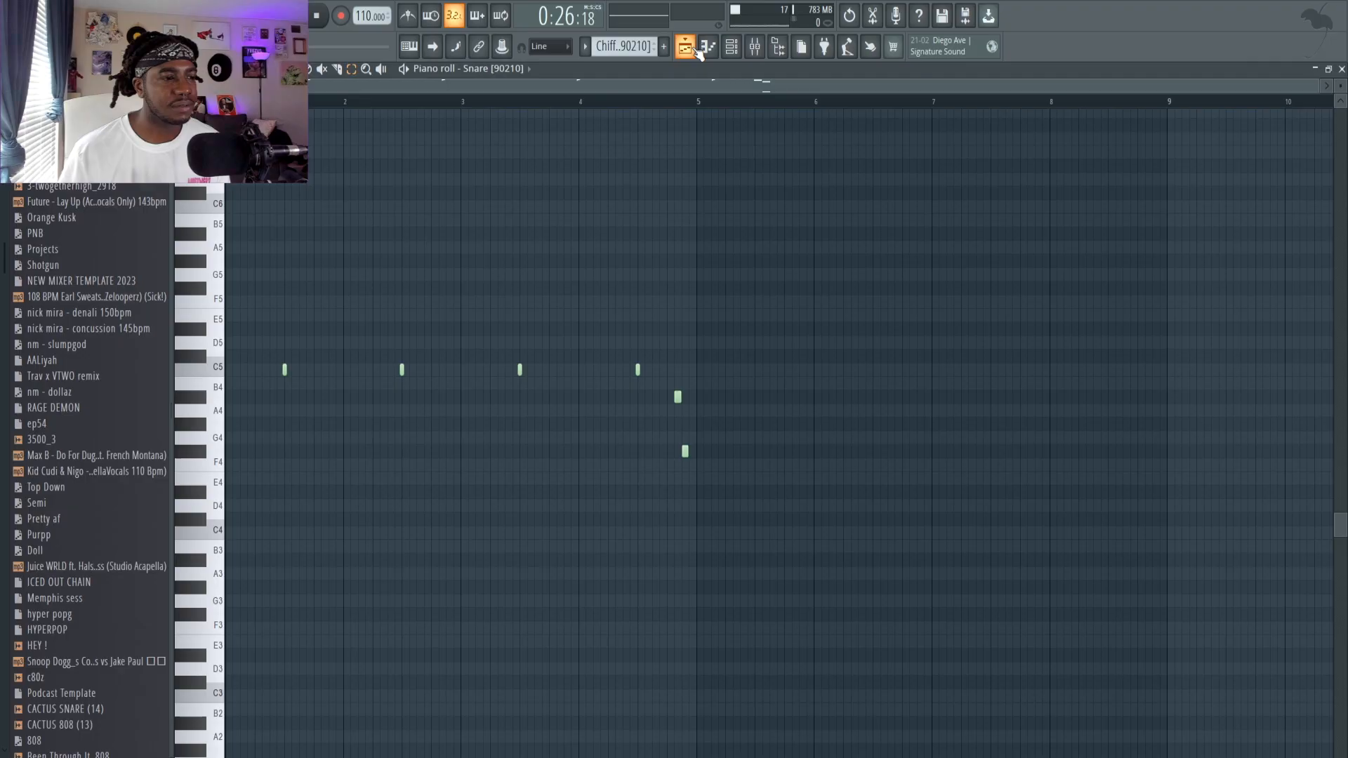
key("space")
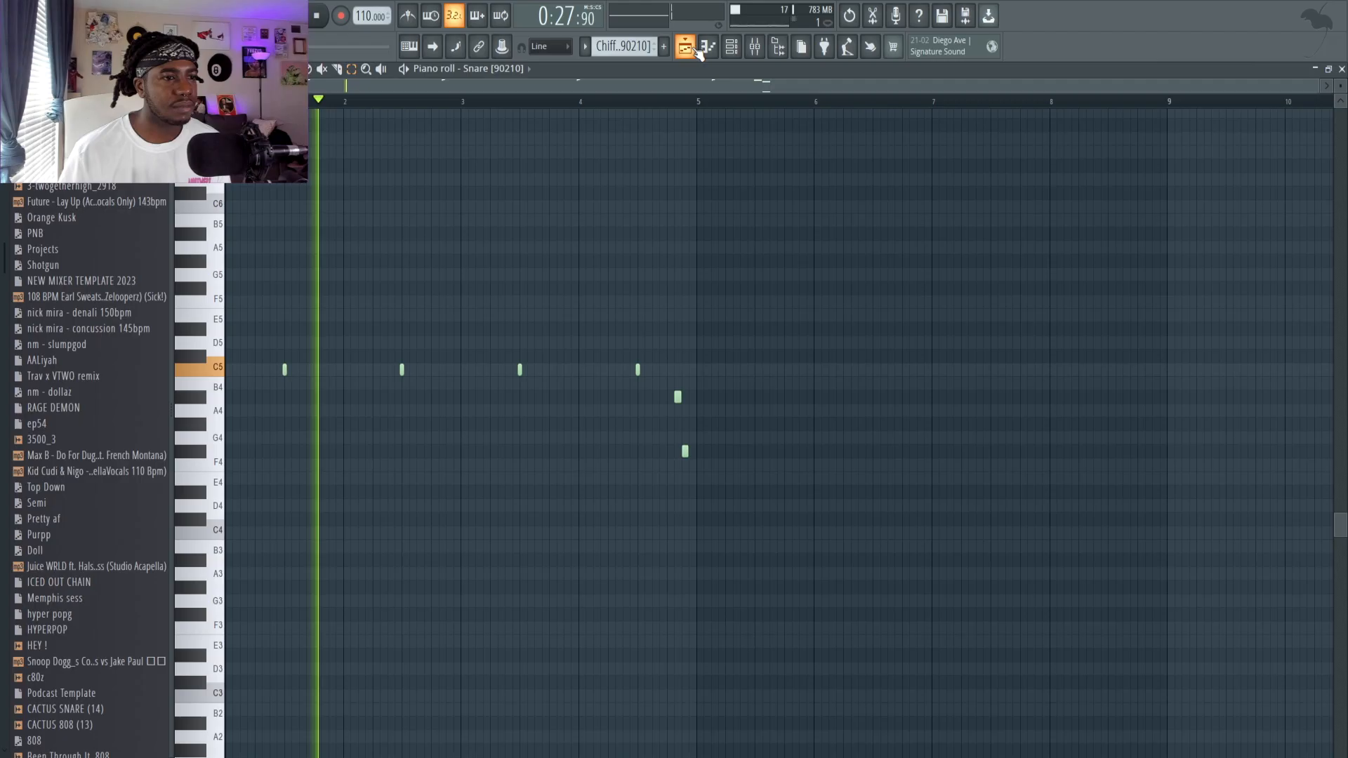
key("space")
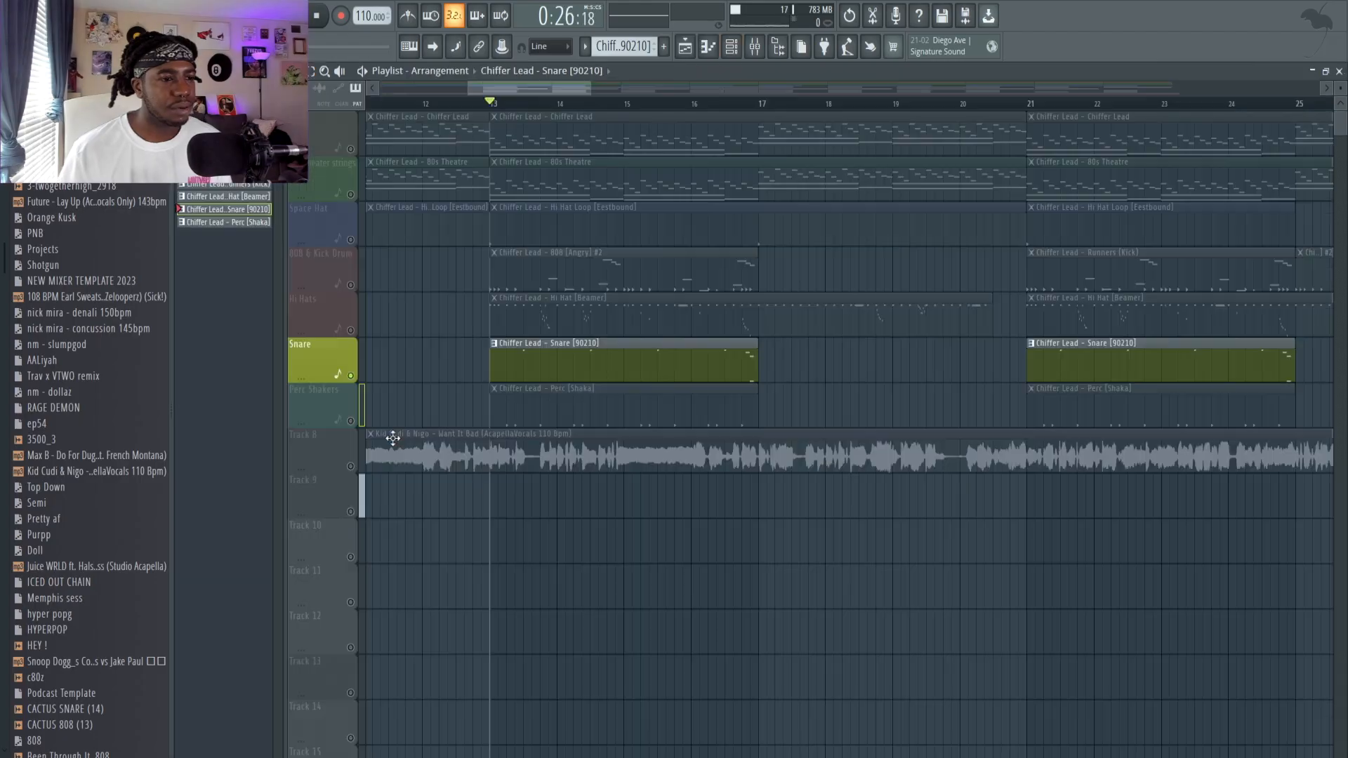
Audition the Perc [Shaka] pattern of the Perc Shakers track in the piano roll and return to the playlist
key("F5")
key("space")
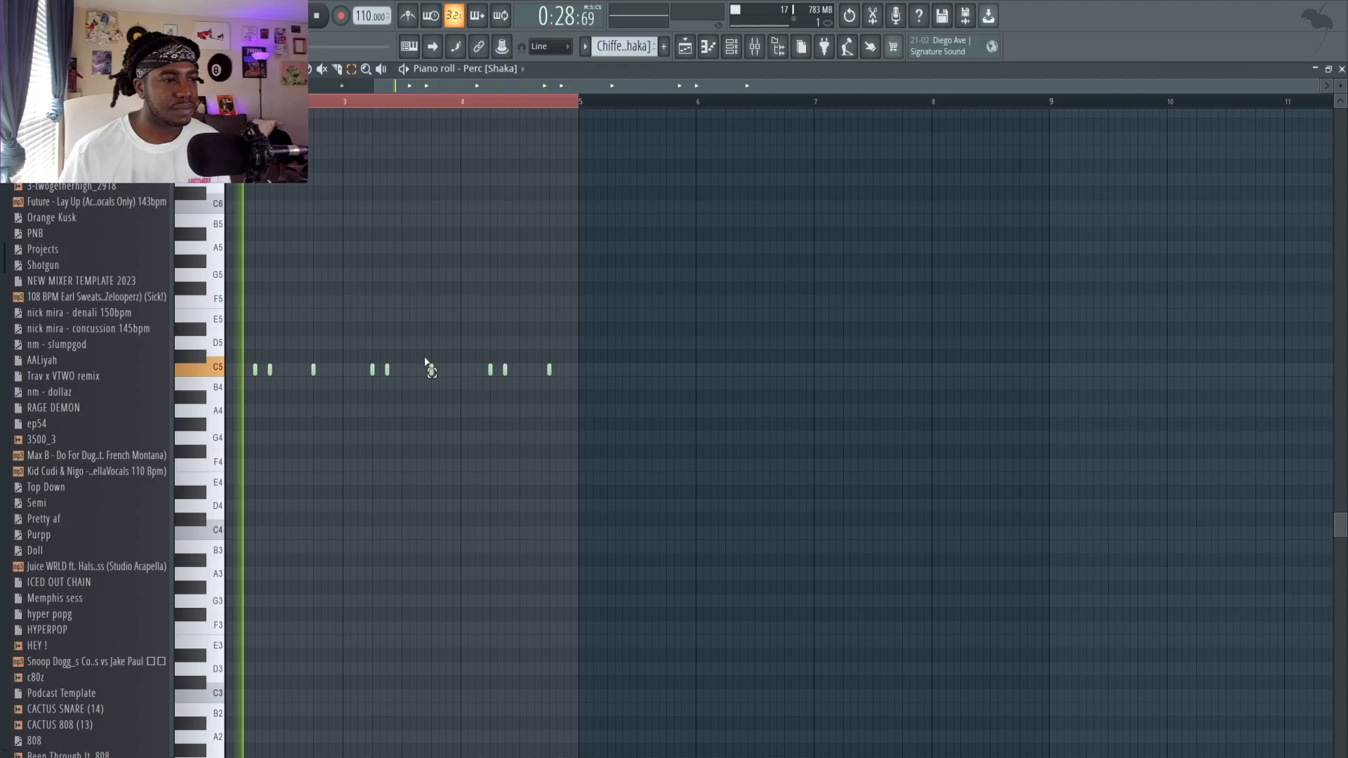
key("space")
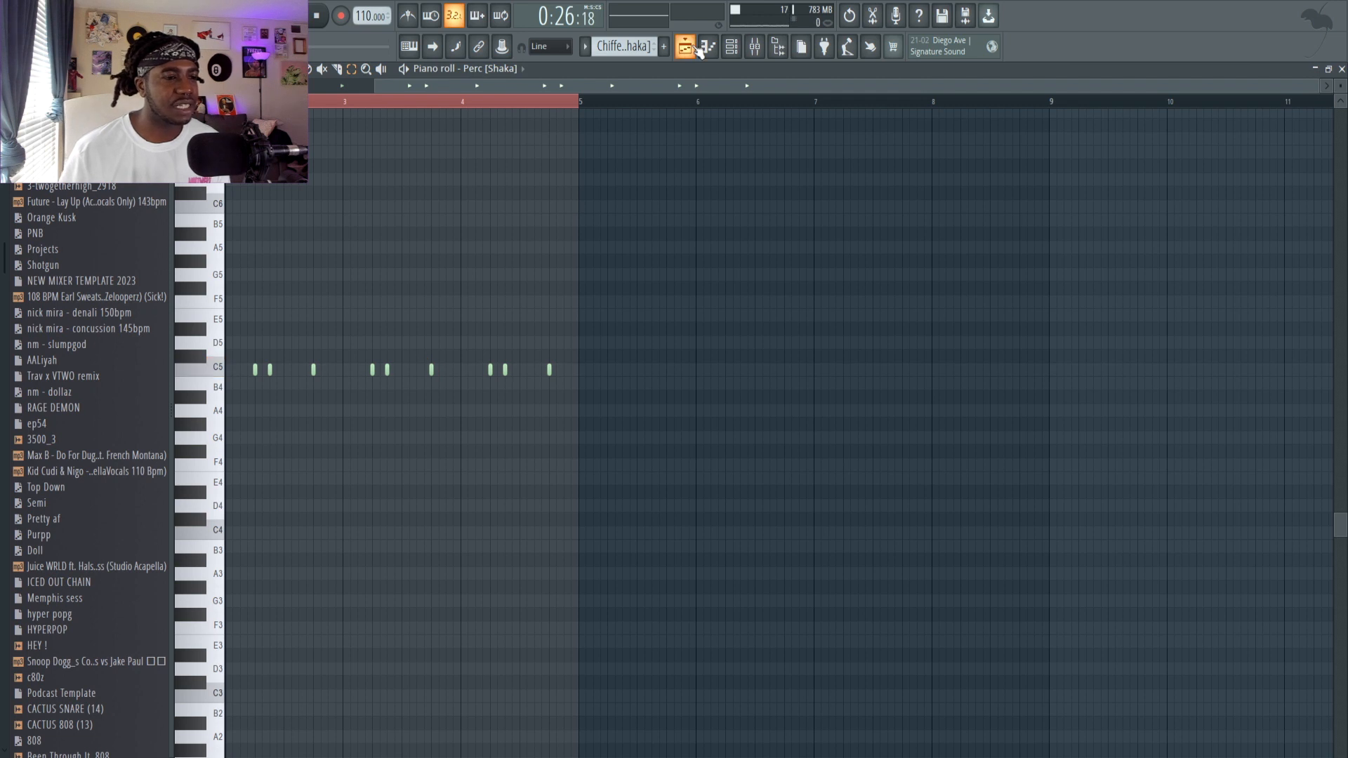
left_click(697, 47)
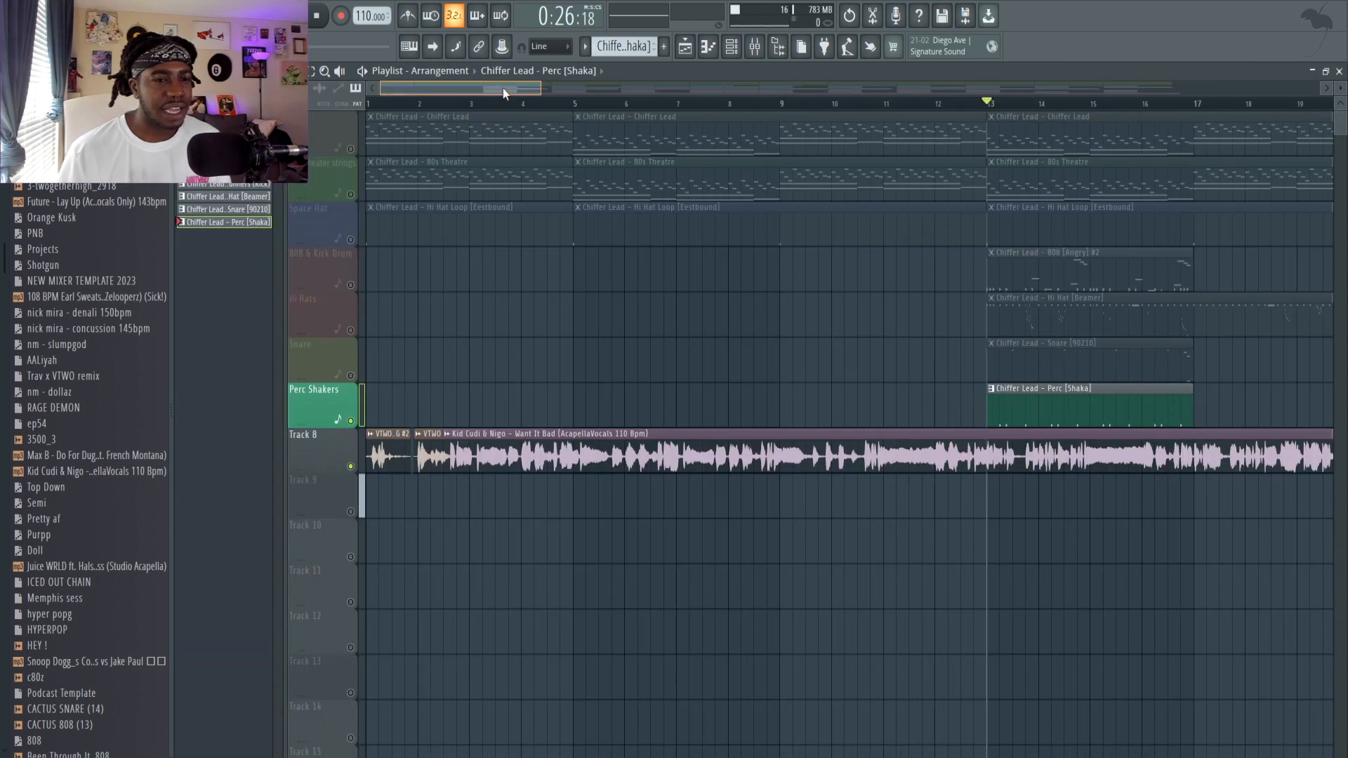
Place the playback position at the start of the Kid Cudi & Nigo acapella clip on Track 8
left_click_drag(503, 87, 517, 112)
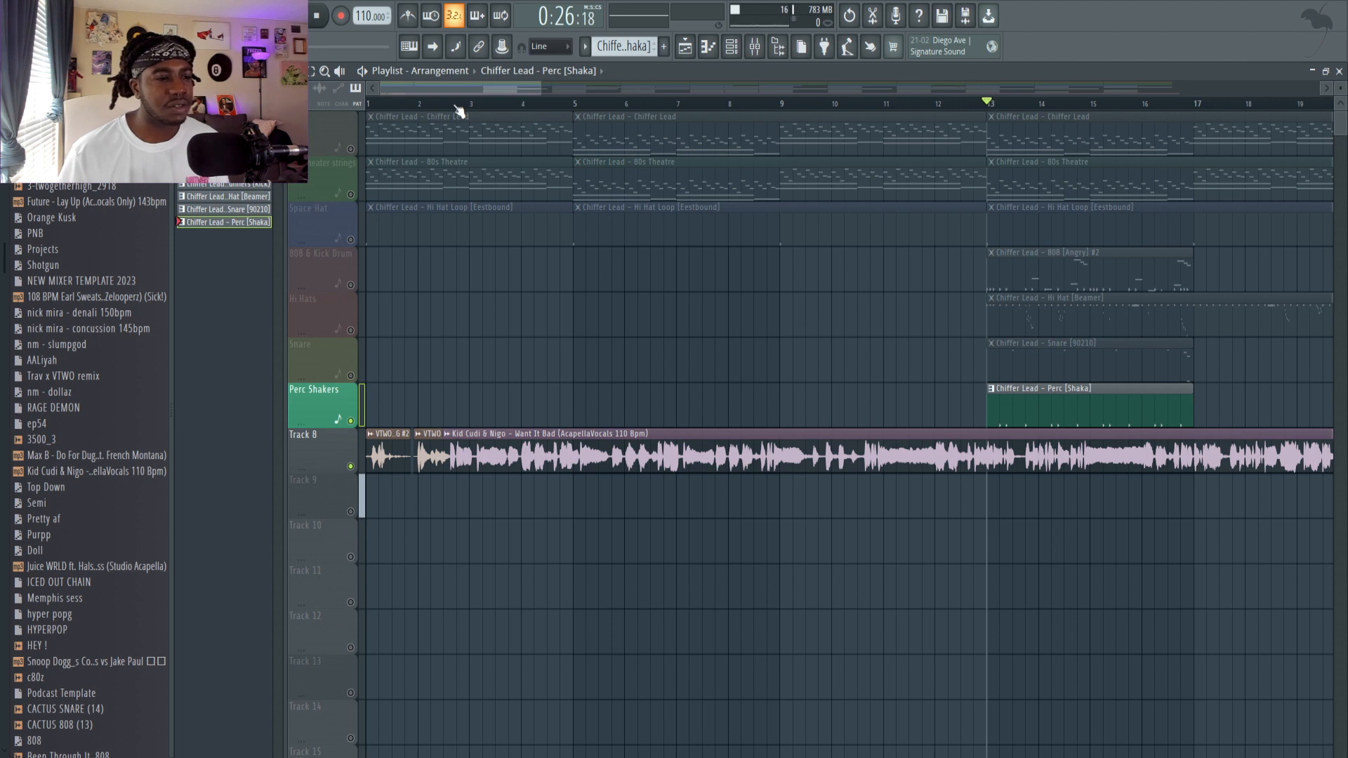
left_click(457, 107)
left_click(450, 107)
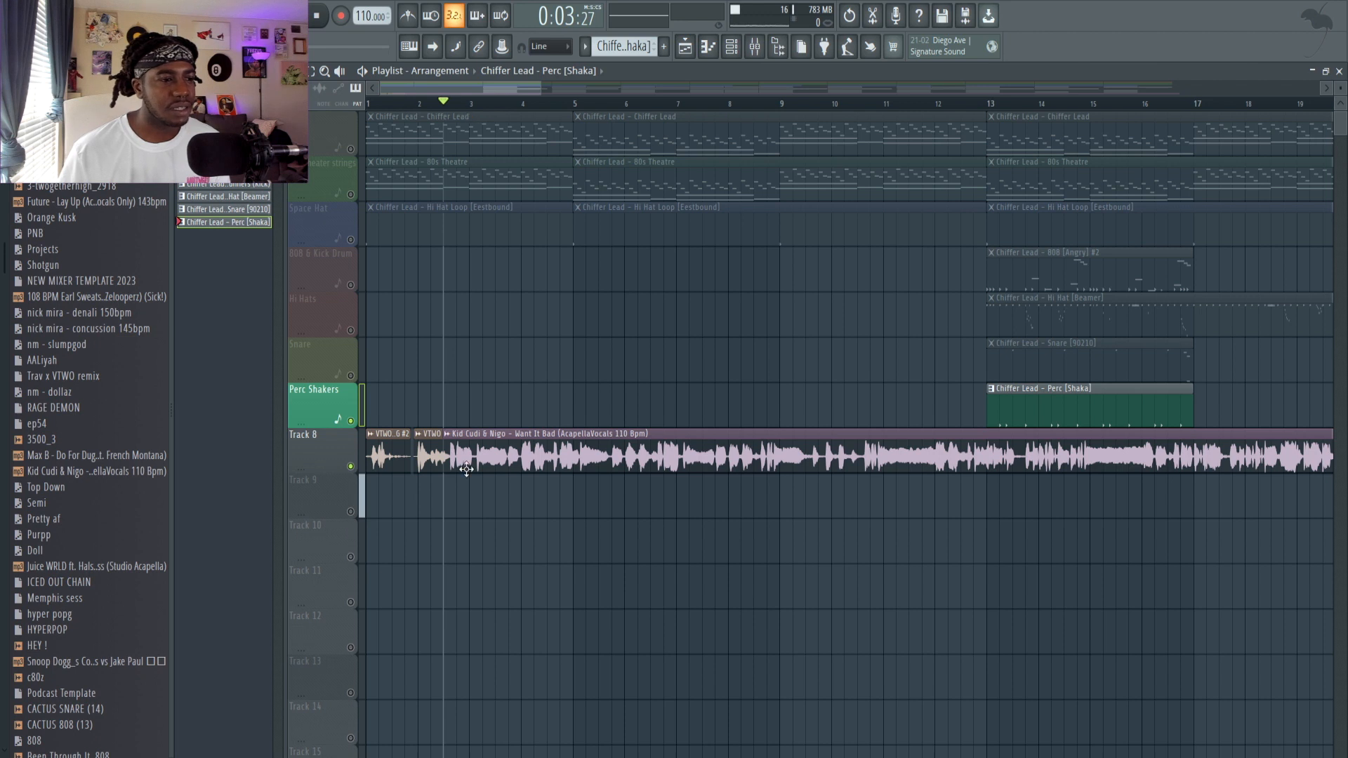
Audition the Kid Cudi & Nigo acapella clip on Track 8 from its beginning
scroll(520, 389, "up", 3)
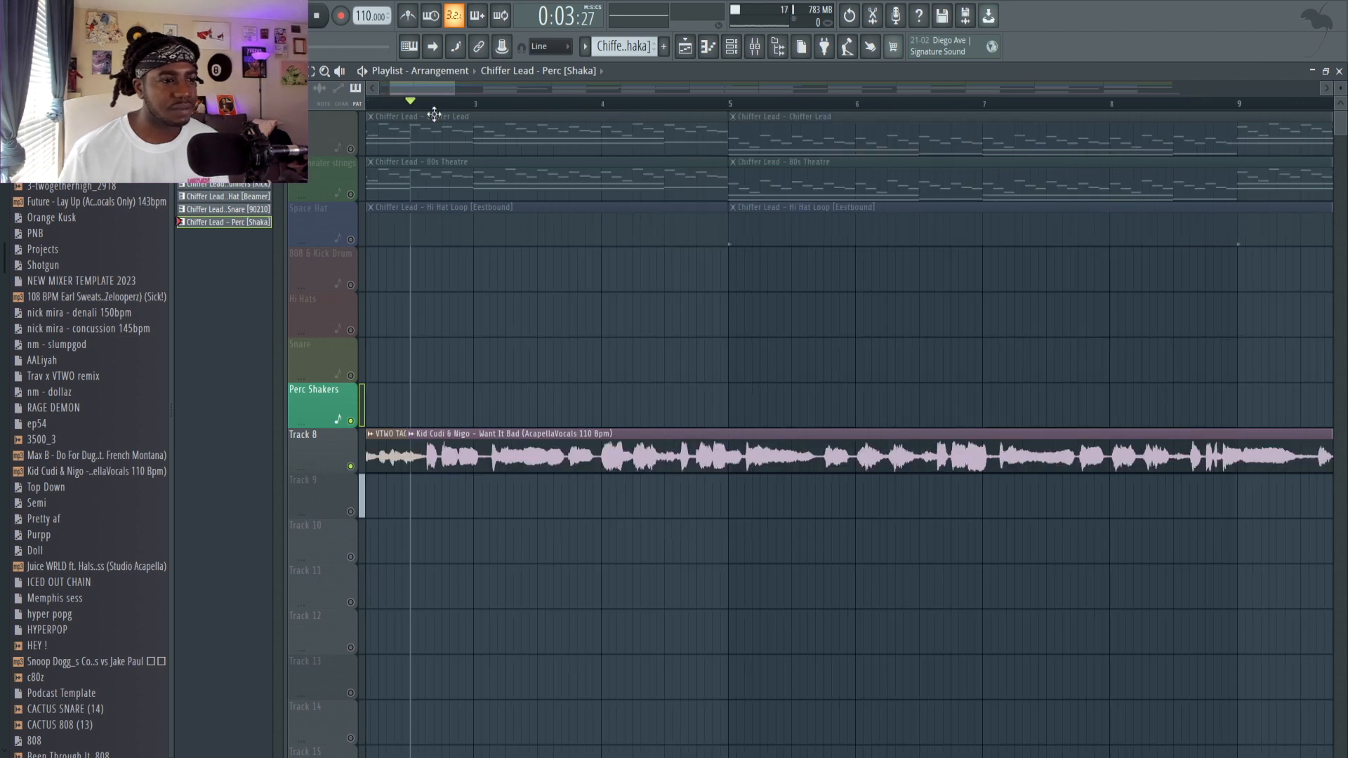
key("space")
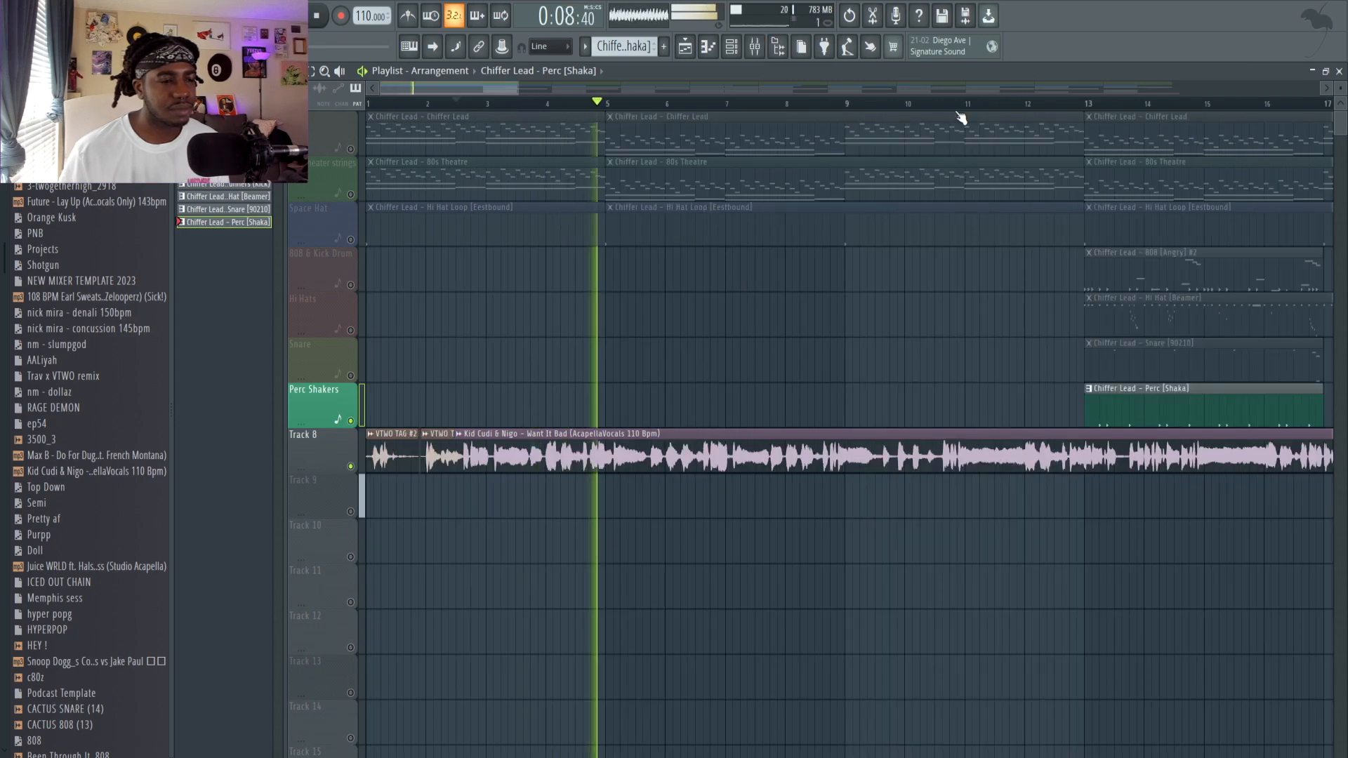
scroll(957, 181, "down", 2)
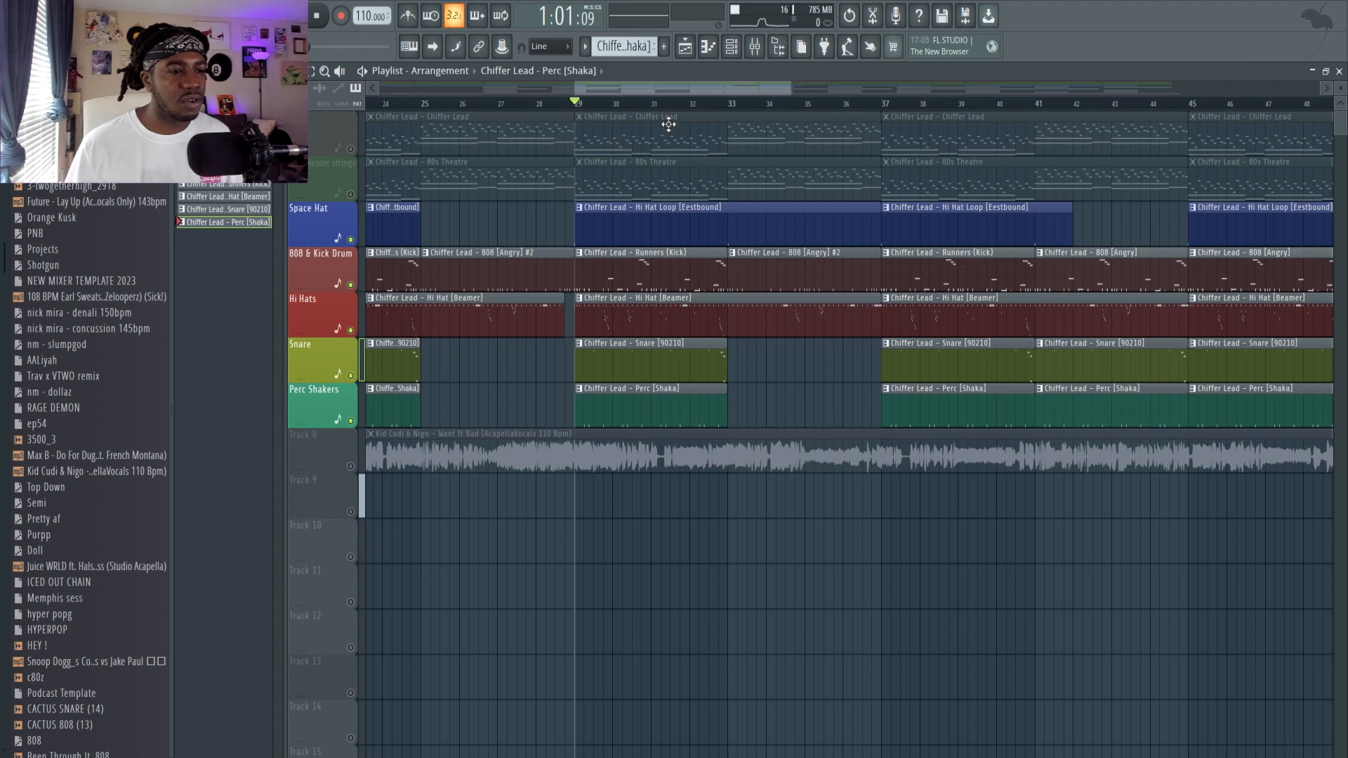
Audition the drum tracks together without melodies or vocals from bar 29 and return the playback position to bar 29
scroll(597, 189, "up", 1)
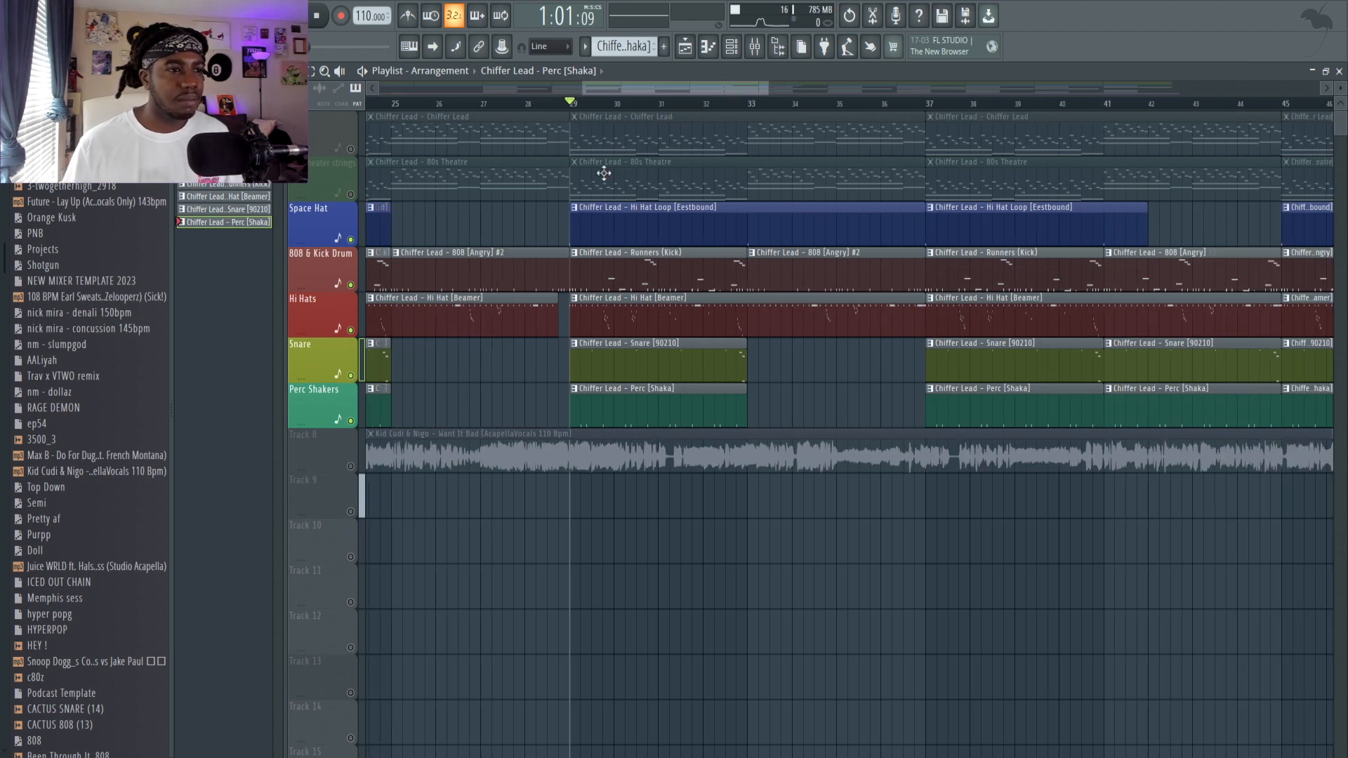
key("space")
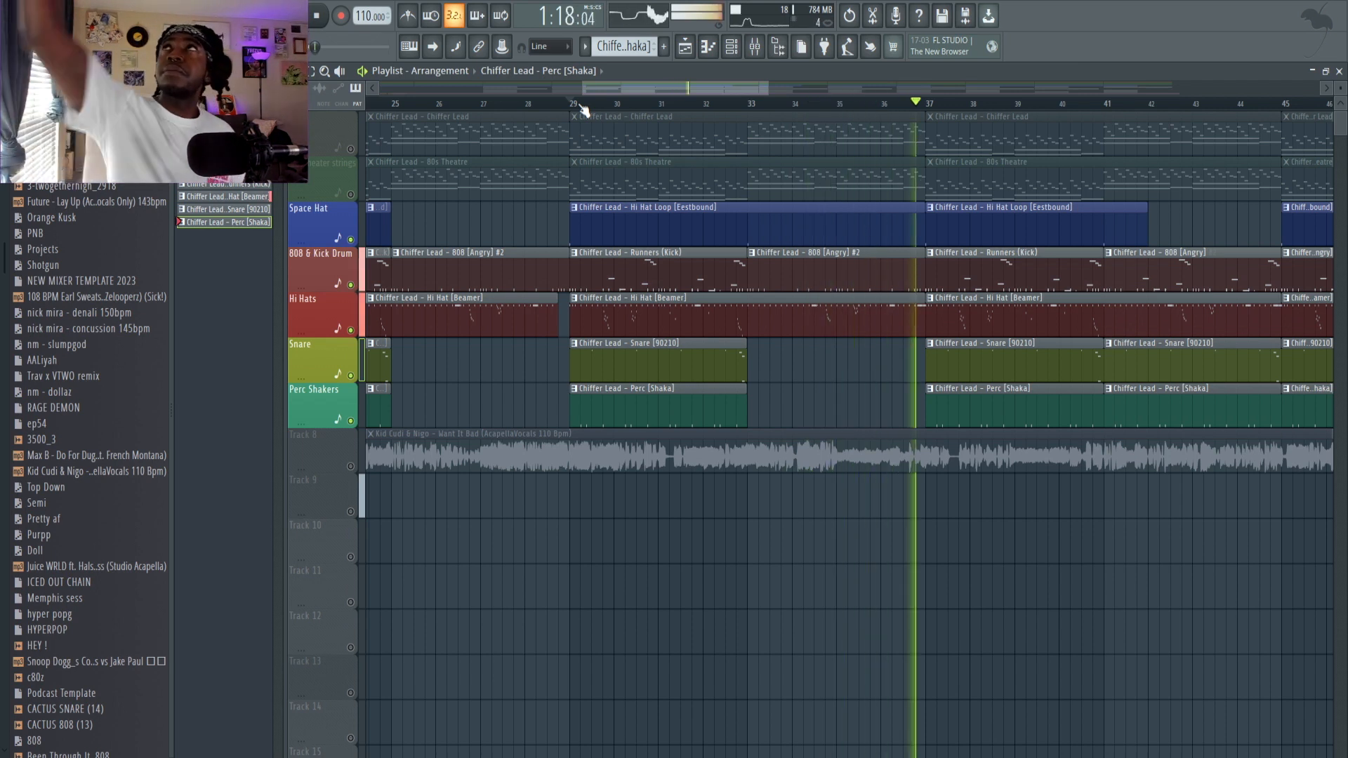
left_click(581, 105)
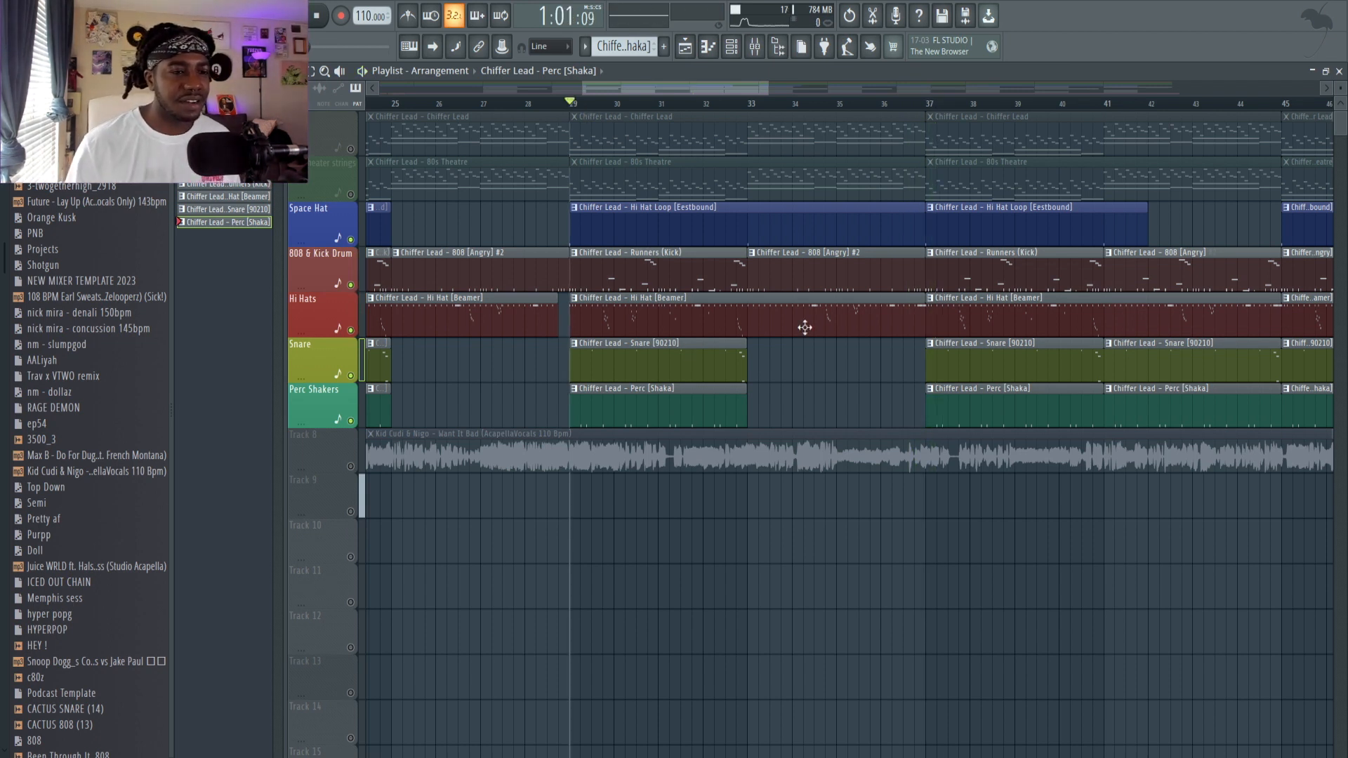
Play the full arrangement with melodies, drums and acapella from bar 25
scroll(864, 376, "up", 2)
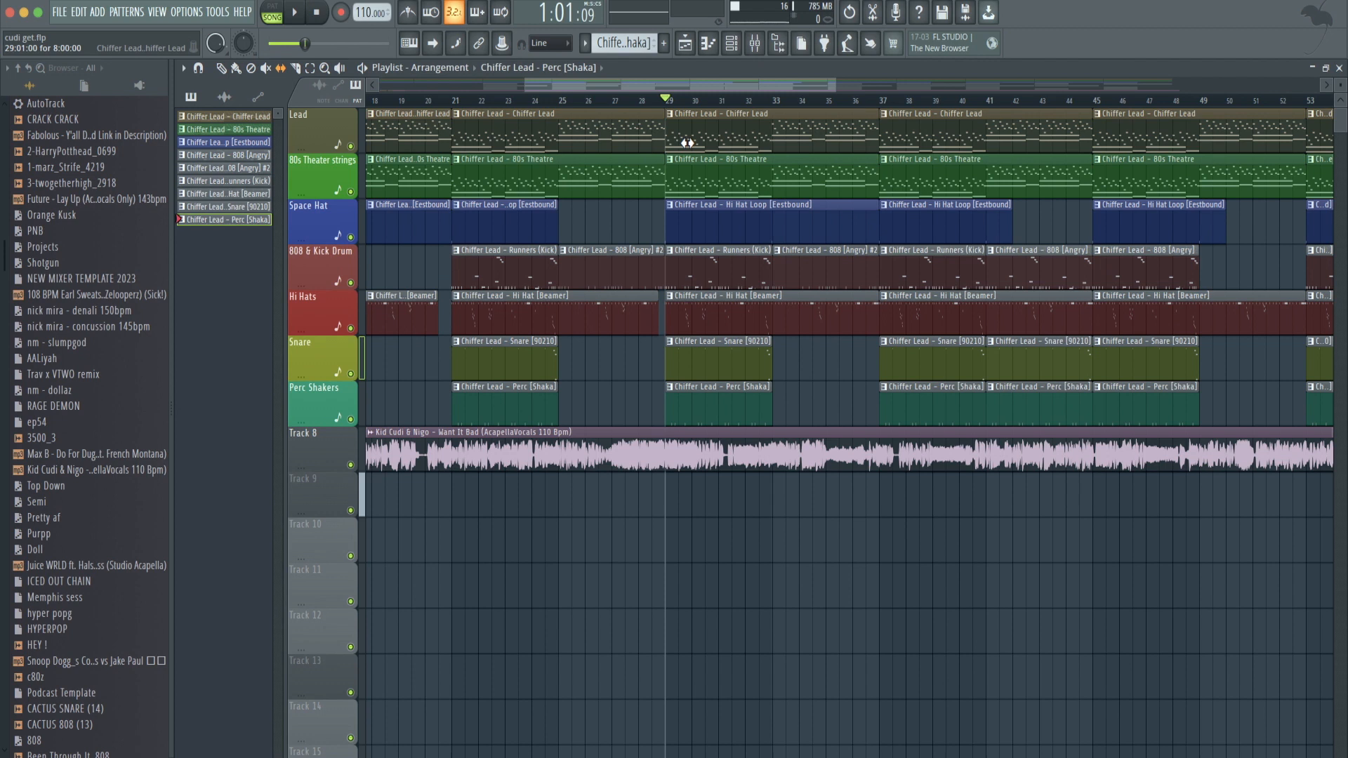
left_click(562, 100)
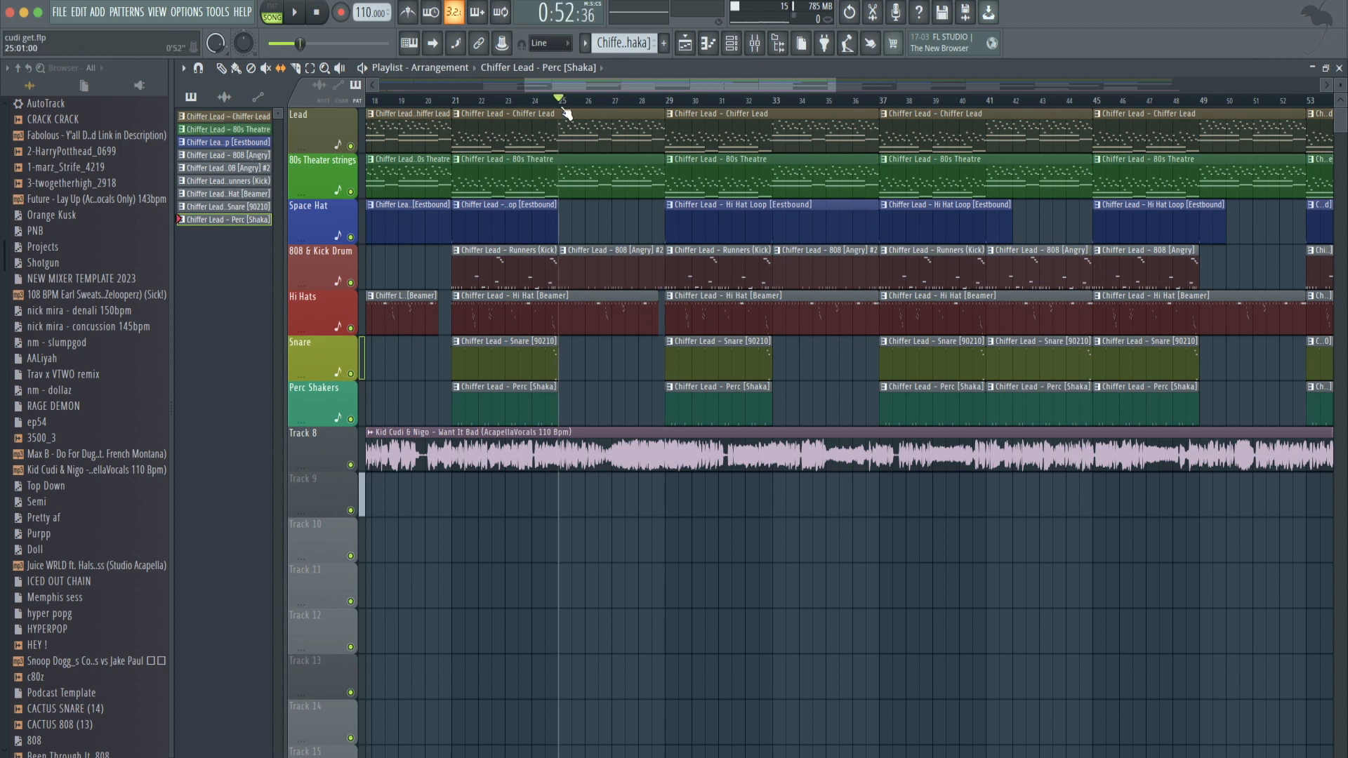
key("space")
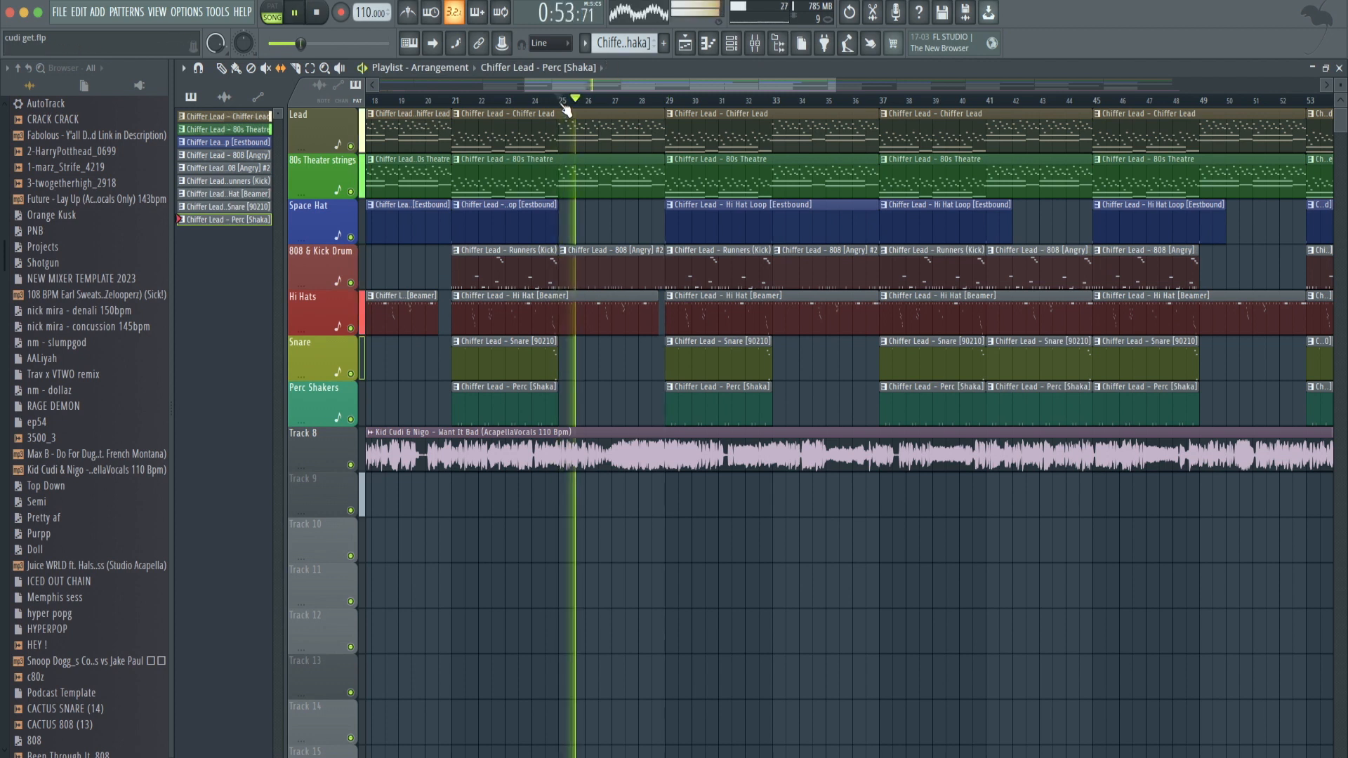